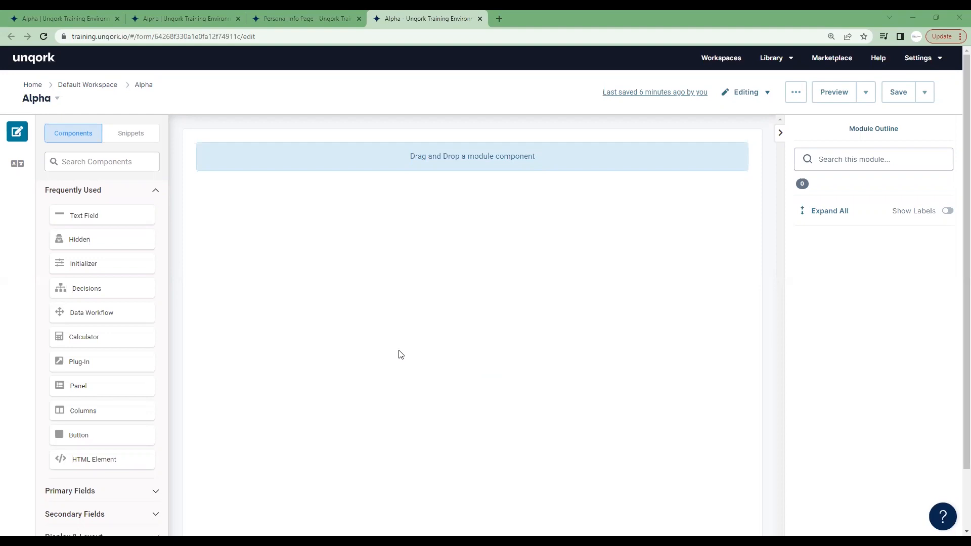
Examine the Alpha application's module list, the empty Alpha module and the form fields in the Personal Info Page module.
left_click(179, 26)
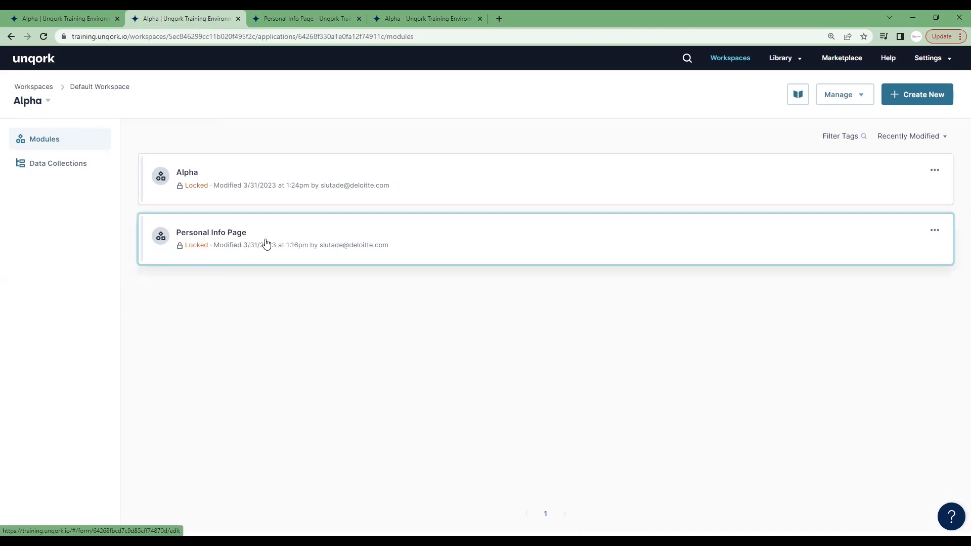
left_click(307, 18)
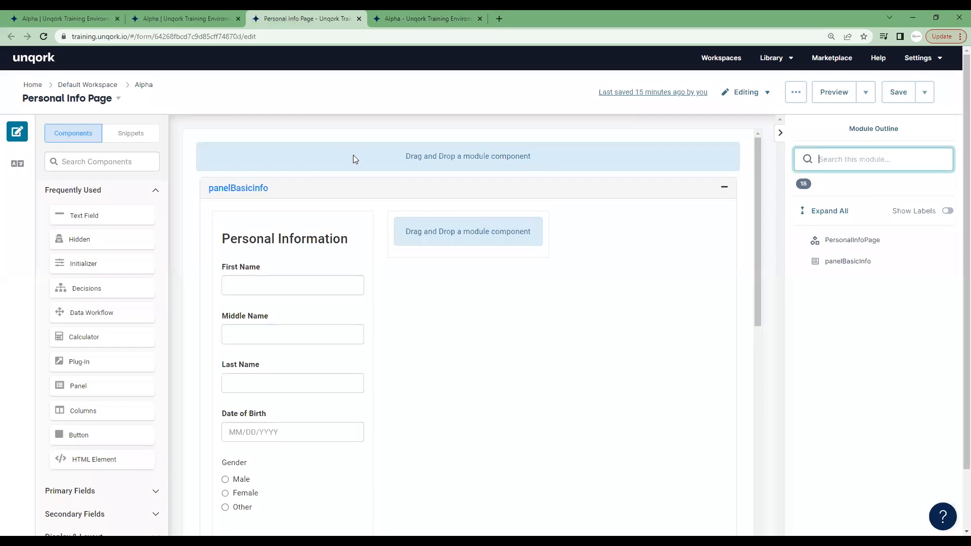
left_click(133, 133)
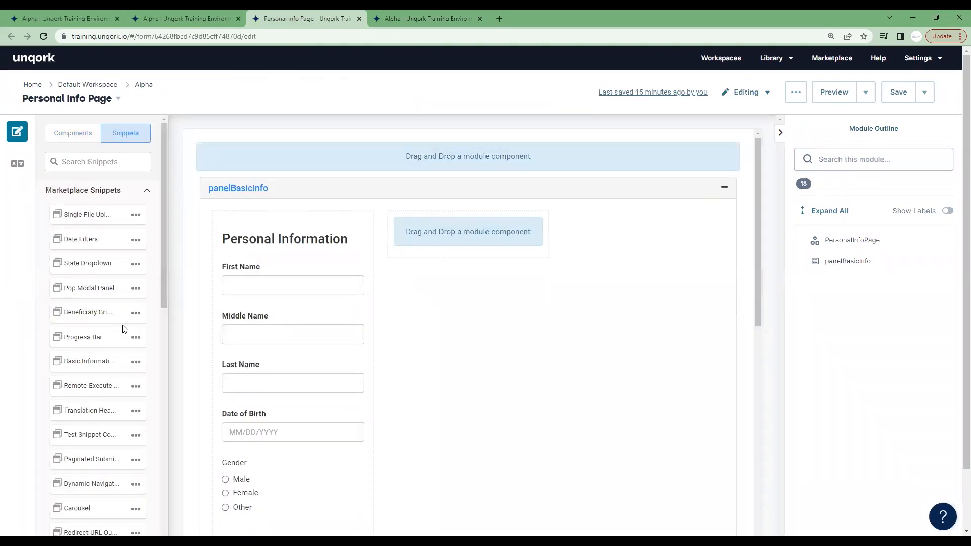
scroll(595, 273, "down", 3)
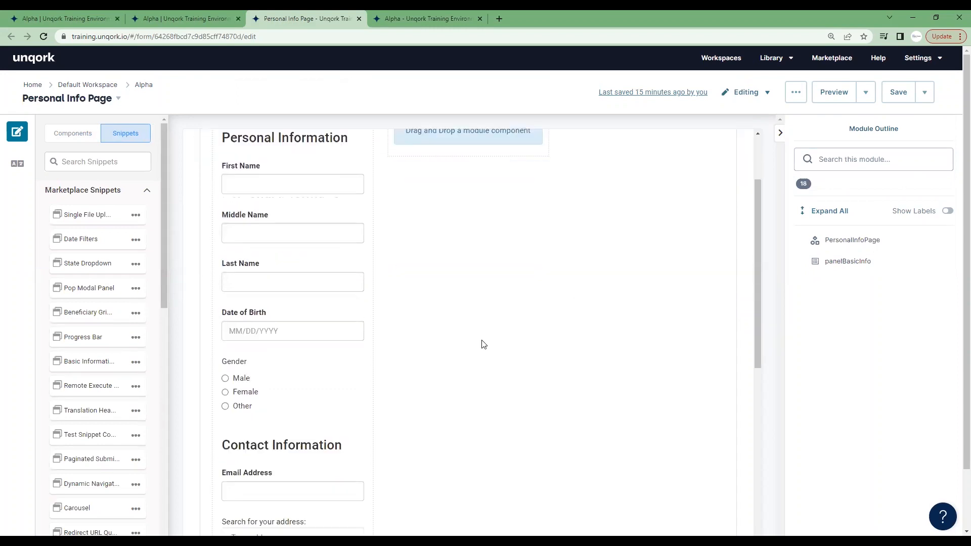
scroll(475, 347, "up", 3)
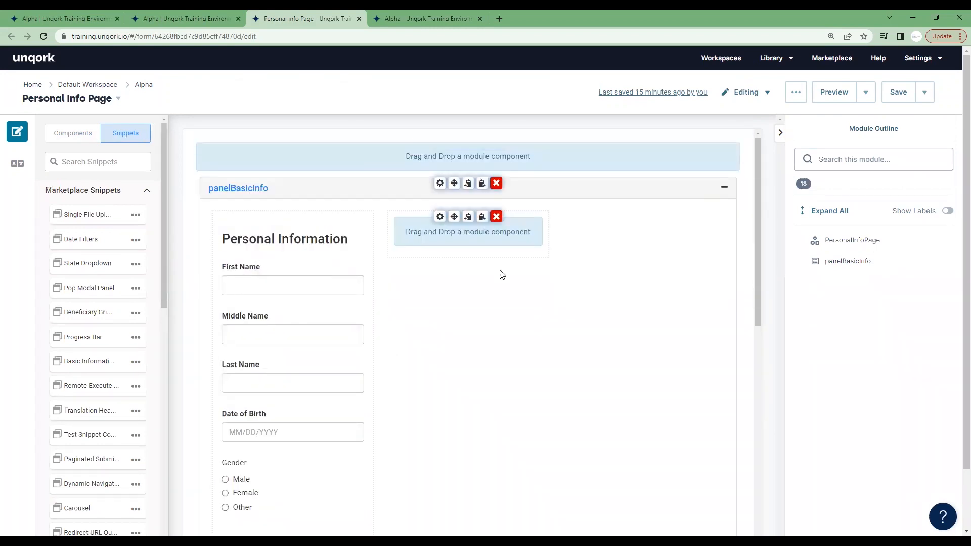
scroll(262, 262, "down", 8)
scroll(269, 294, "down", 3)
scroll(481, 336, "up", 6)
scroll(541, 283, "up", 4)
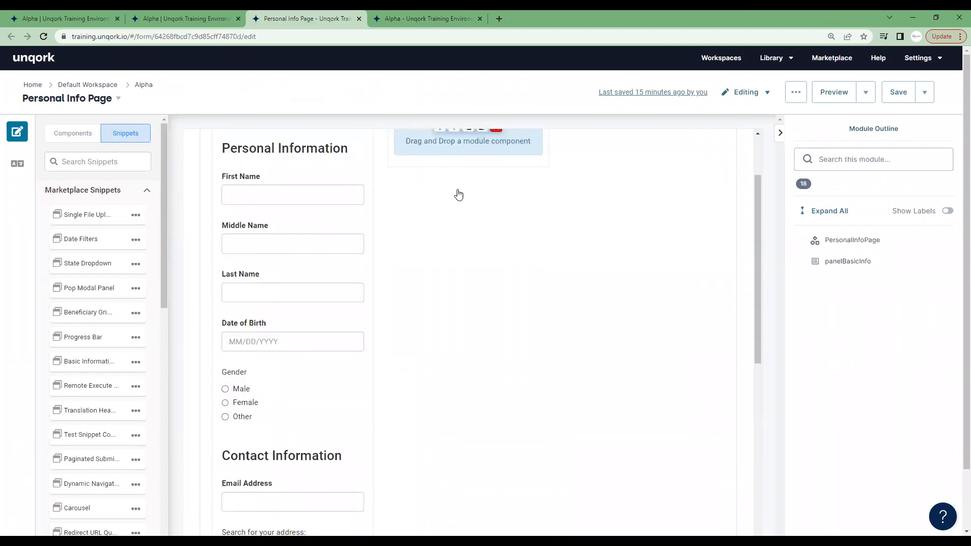
scroll(547, 277, "up", 2)
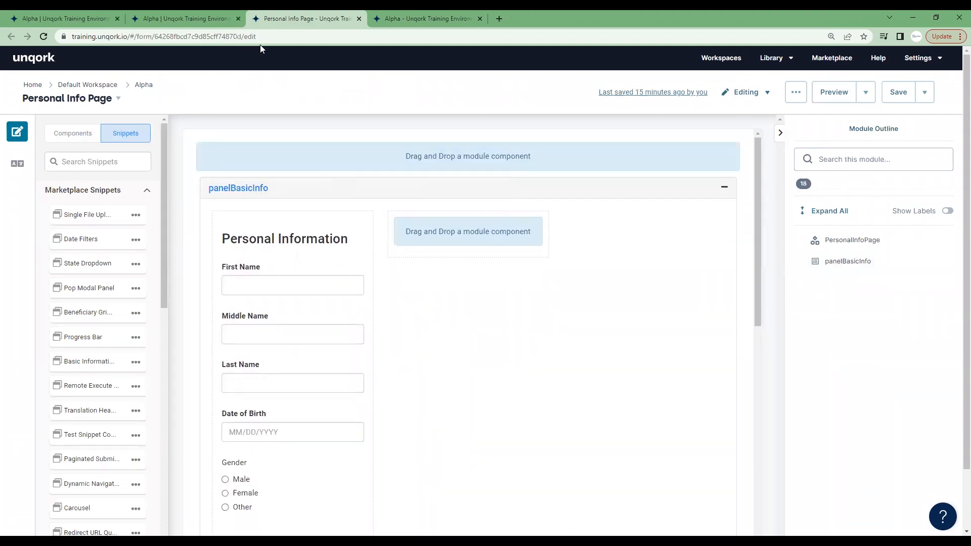
left_click(424, 18)
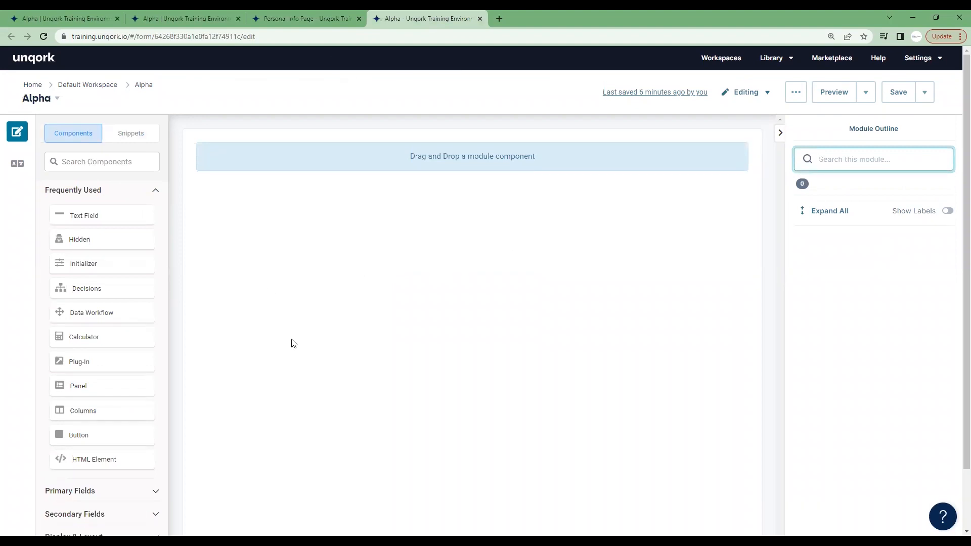
left_click(286, 18)
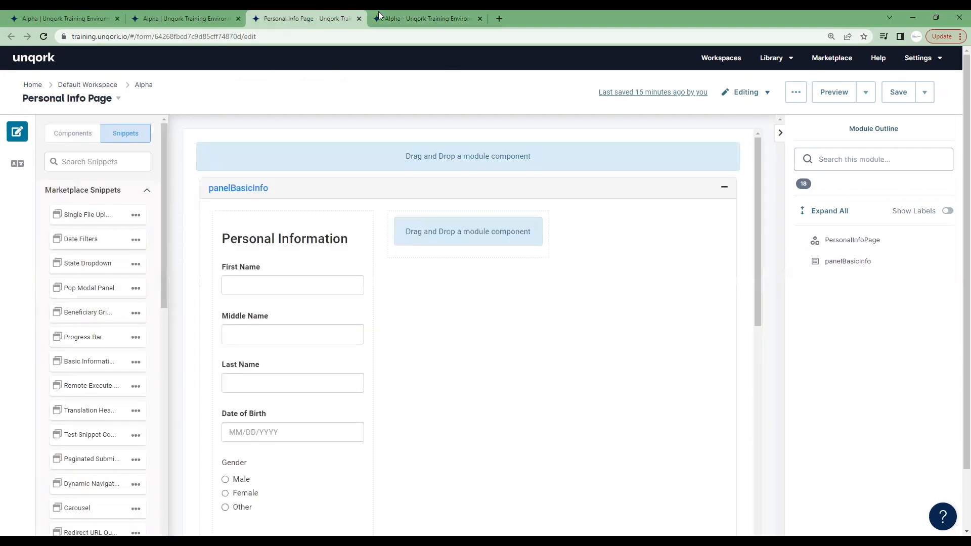
Add a Panel component to the Alpha module's canvas and enable Import Existing Module for it.
left_click(415, 13)
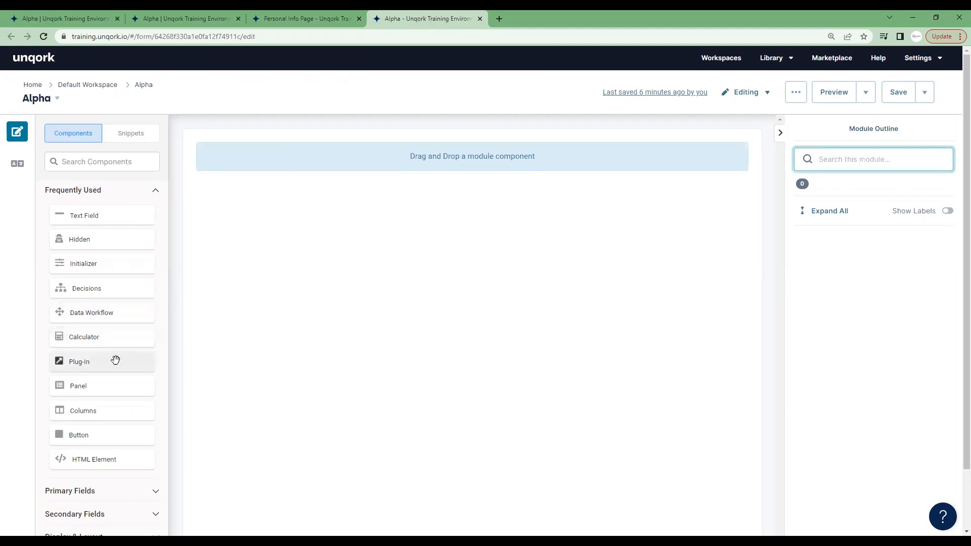
left_click_drag(113, 386, 362, 168)
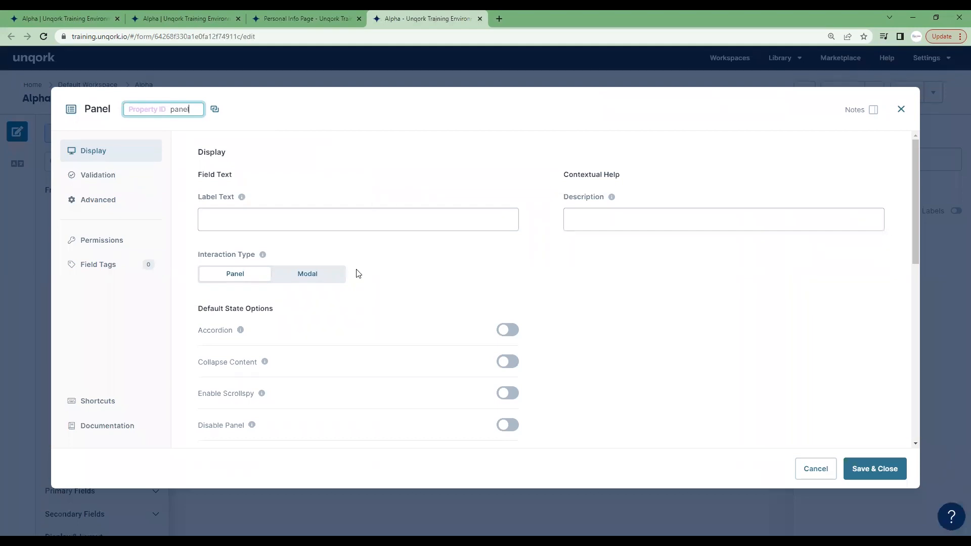
scroll(663, 267, "down", 4)
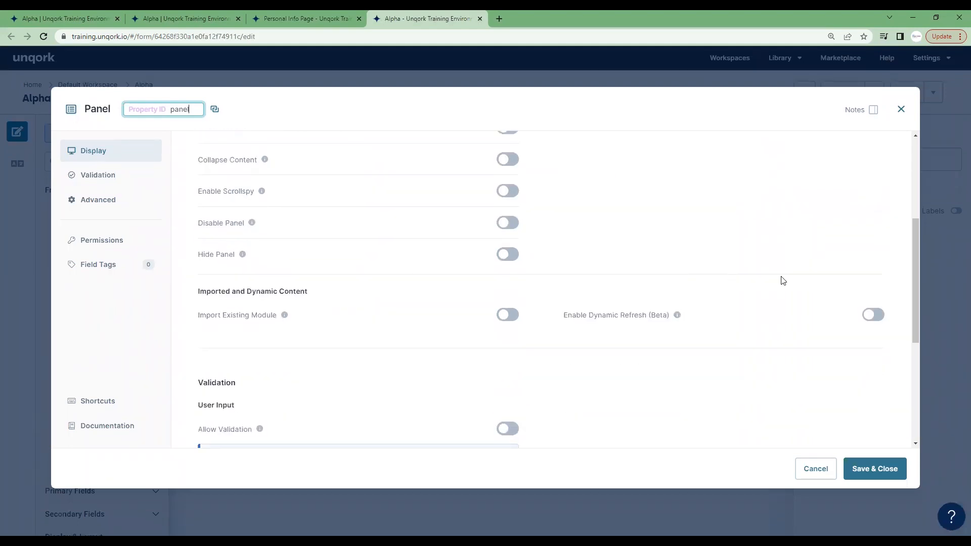
scroll(575, 284, "down", 1)
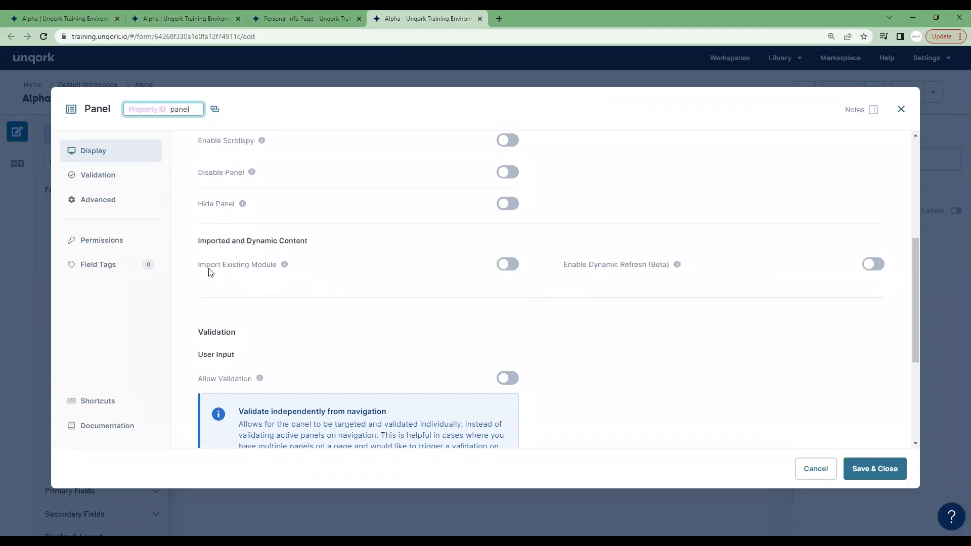
left_click_drag(199, 272, 273, 268)
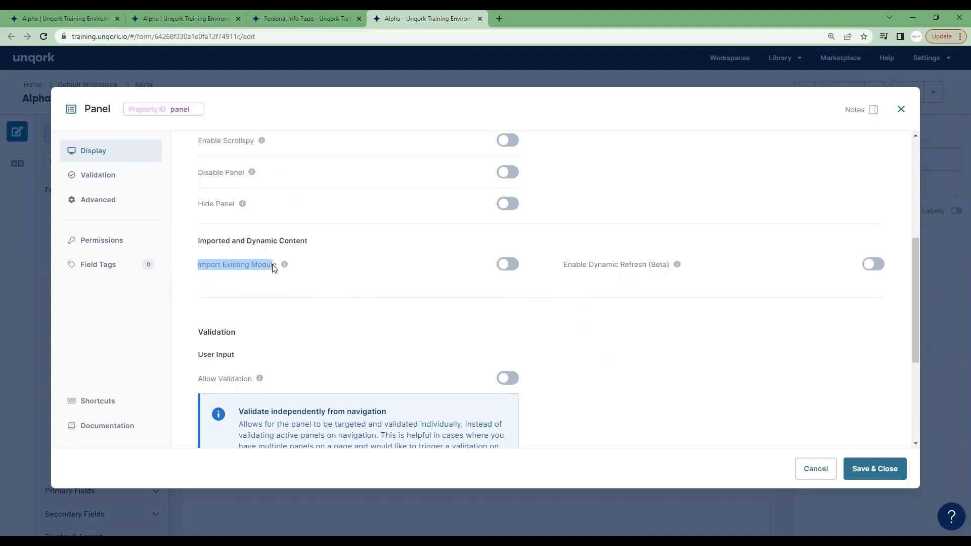
left_click(512, 269)
scroll(667, 314, "down", 2)
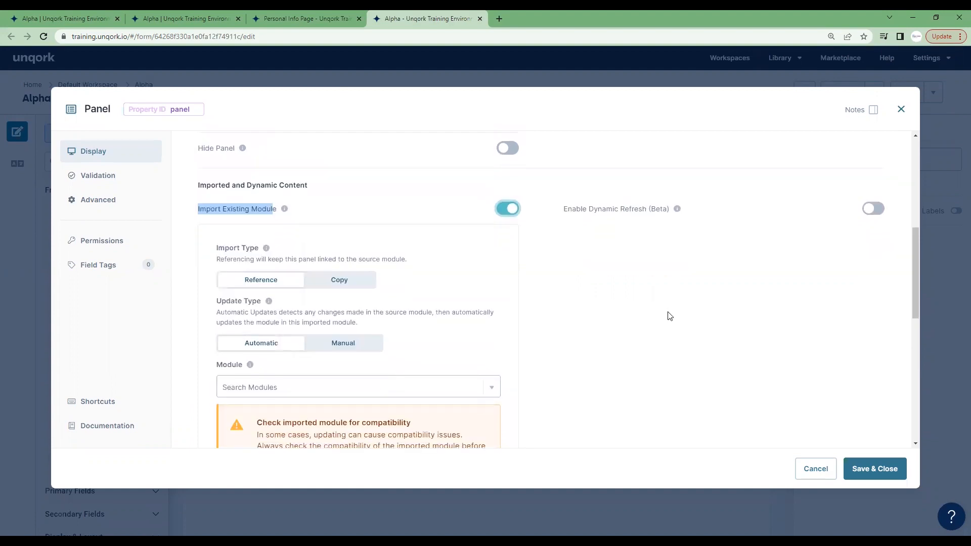
Set the panel's imported module to Personal Info Page, then save the panel and the Alpha module.
left_click(336, 340)
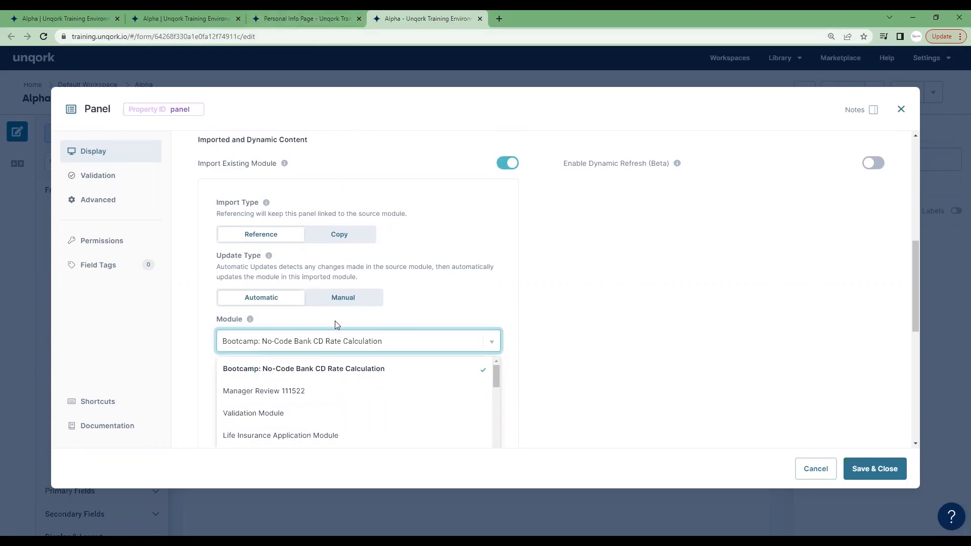
type("personal info page")
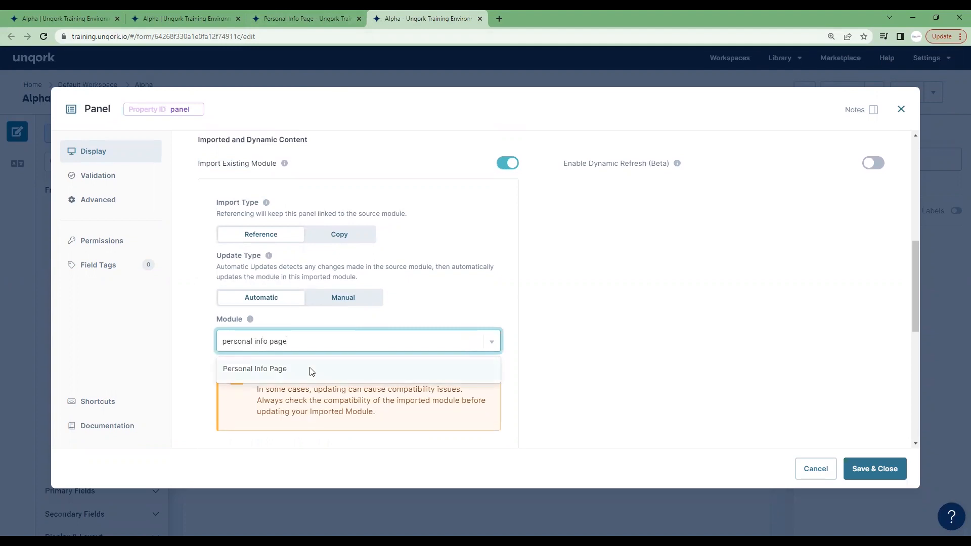
left_click(310, 372)
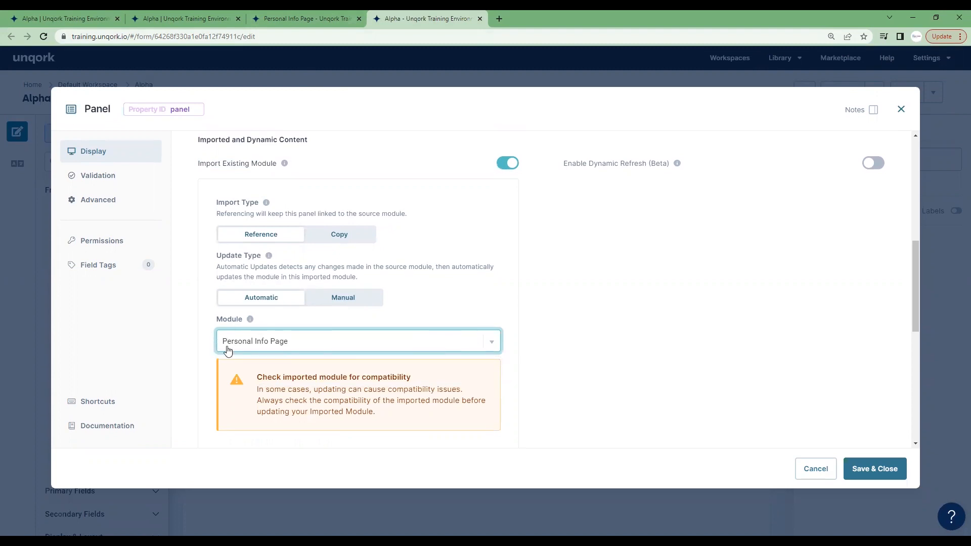
left_click(883, 472)
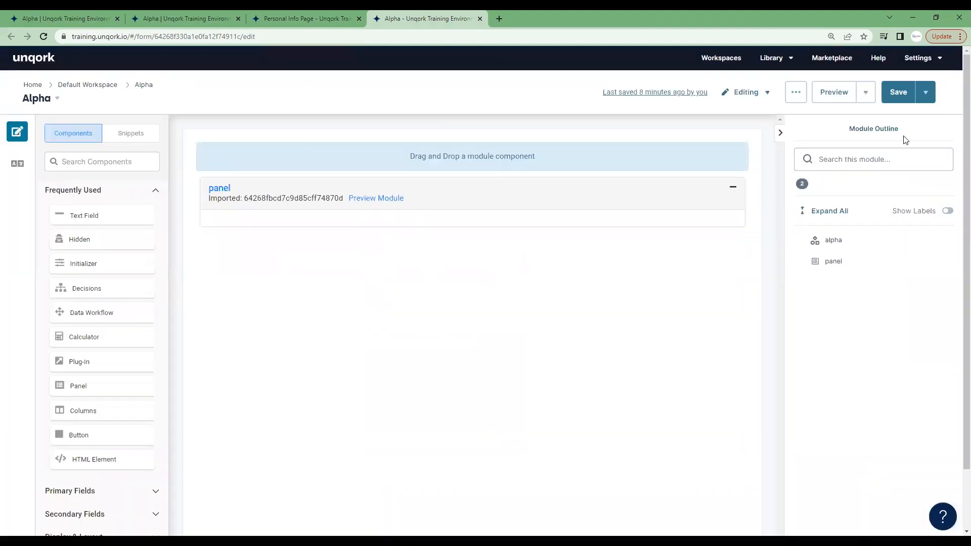
left_click(898, 92)
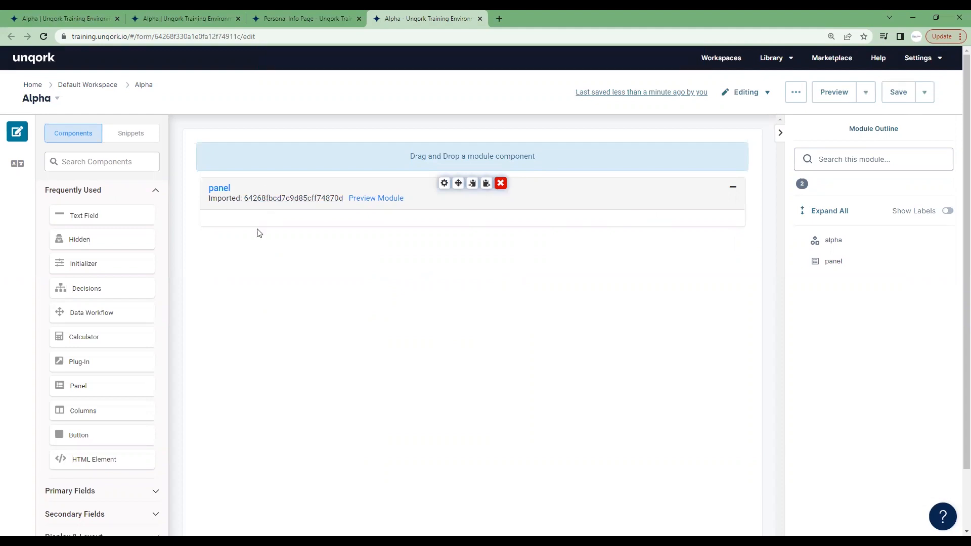
Preview the Alpha module in Express view and compare the rendered form with the Personal Info Page source module.
left_click(835, 92)
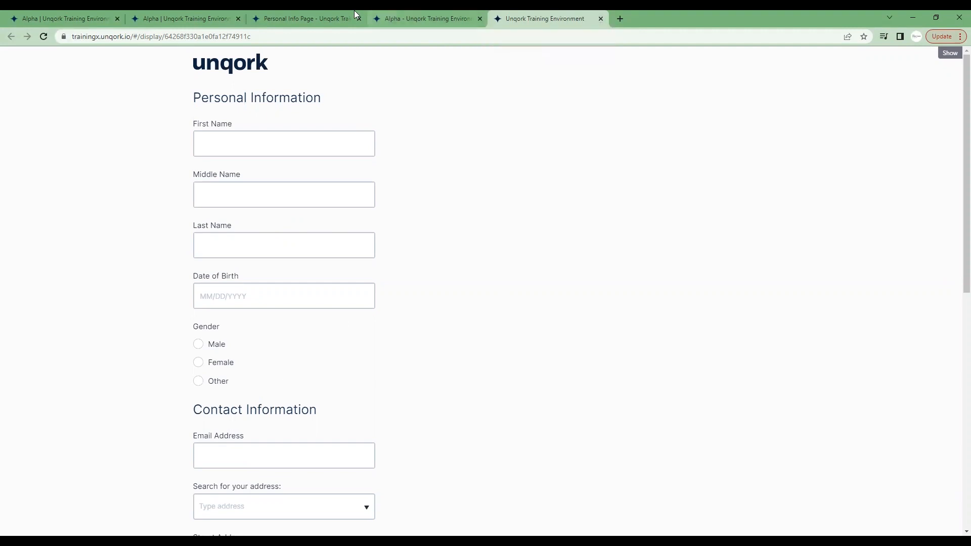
left_click(315, 15)
left_click(427, 19)
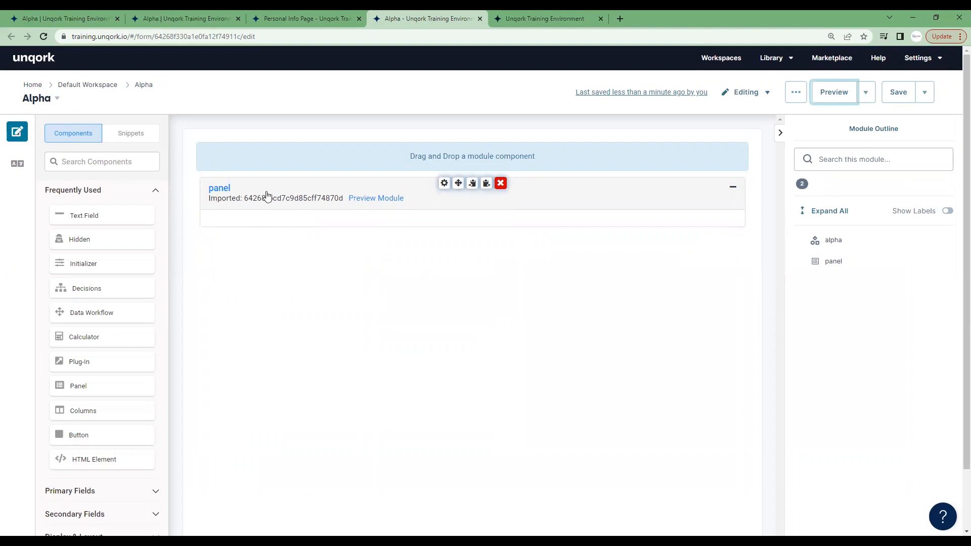
left_click(311, 18)
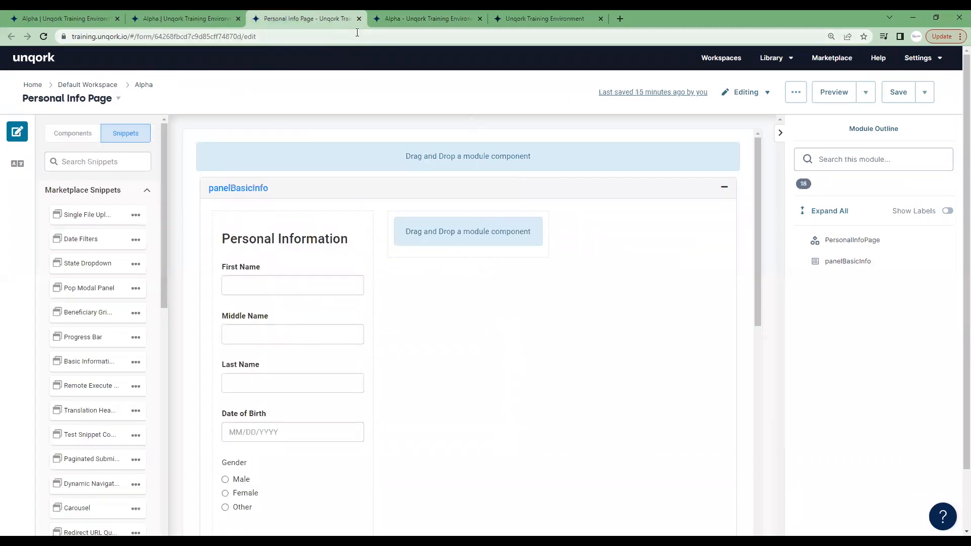
left_click(534, 12)
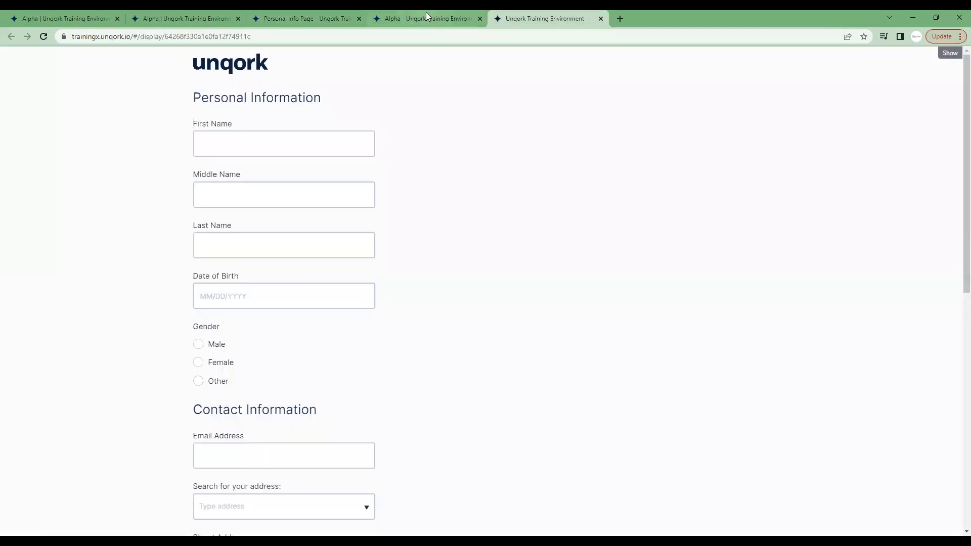
left_click(426, 14)
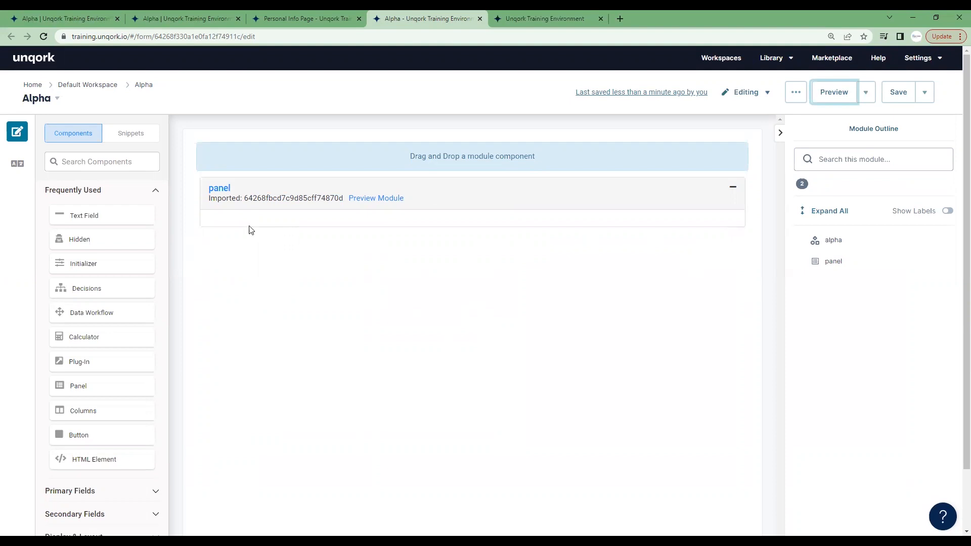
left_click(281, 18)
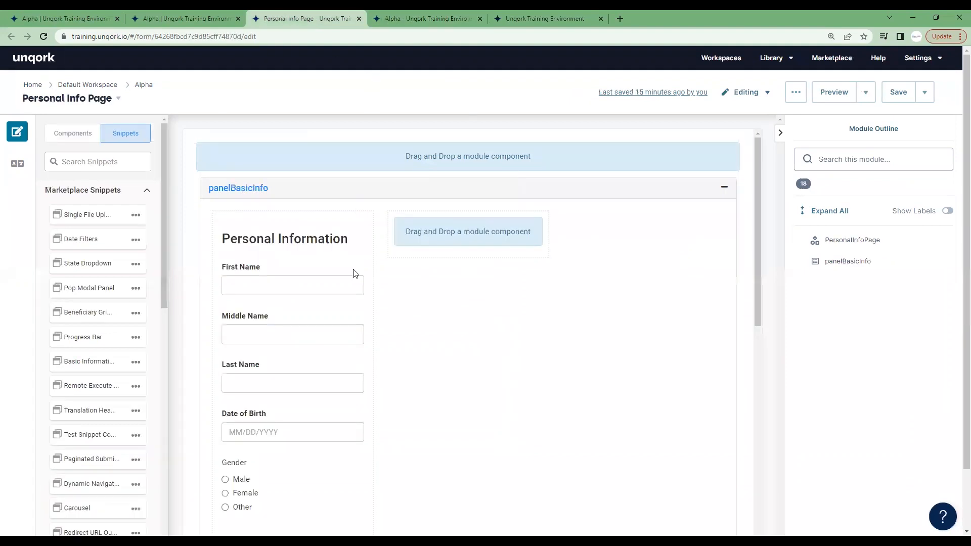
scroll(559, 314, "down", 3)
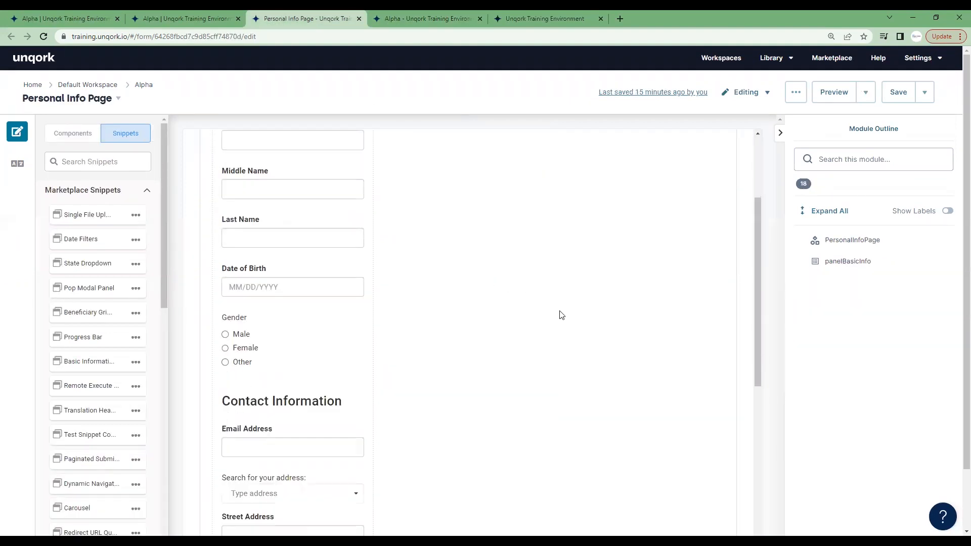
scroll(526, 343, "up", 3)
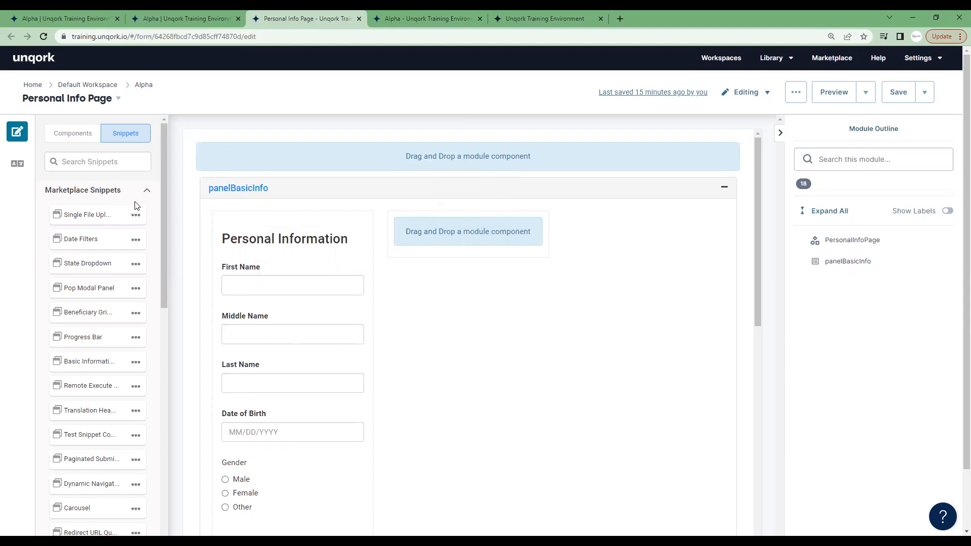
Review the import settings of the panel in the Alpha module and close them without changes.
left_click(399, 10)
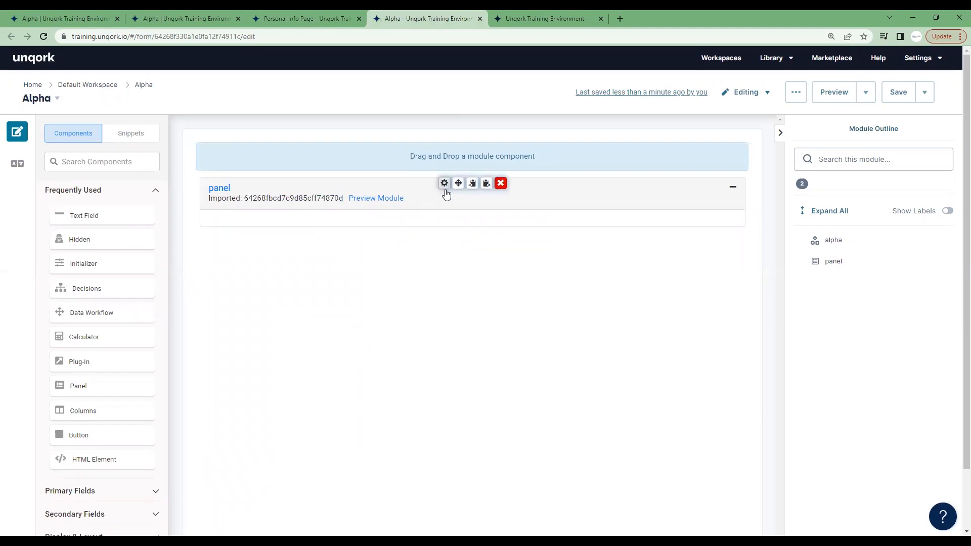
left_click(442, 185)
scroll(436, 348, "down", 2)
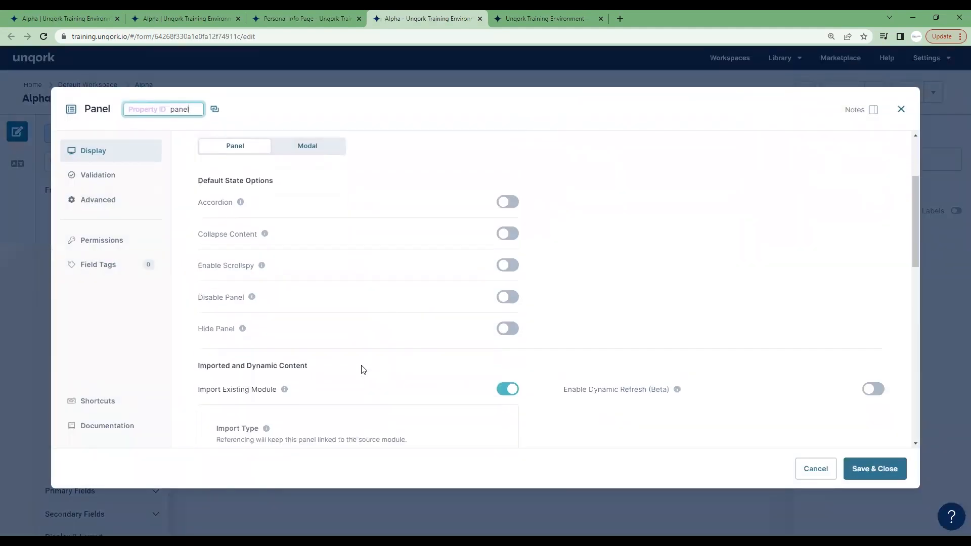
scroll(505, 361, "down", 3)
scroll(463, 346, "down", 1)
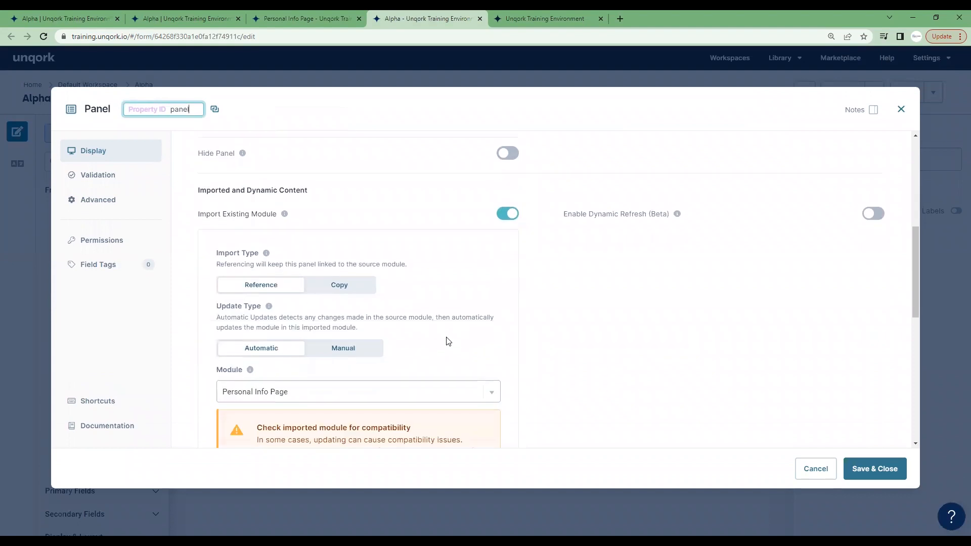
left_click(901, 109)
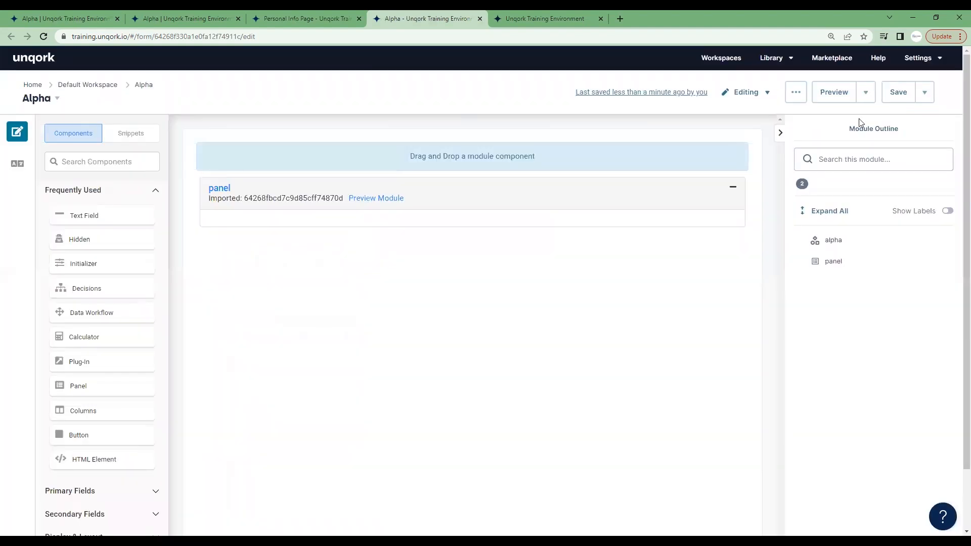
Turn off Import Existing Module and turn on Enable Dynamic Refresh for the panel, then save the panel and the Alpha module.
mouse_move(499, 185)
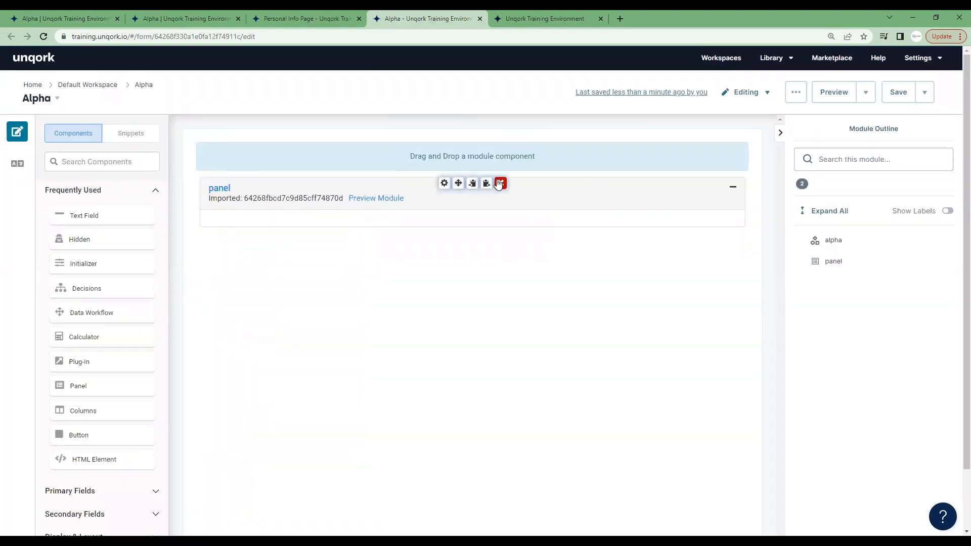
left_click(444, 183)
scroll(673, 258, "down", 6)
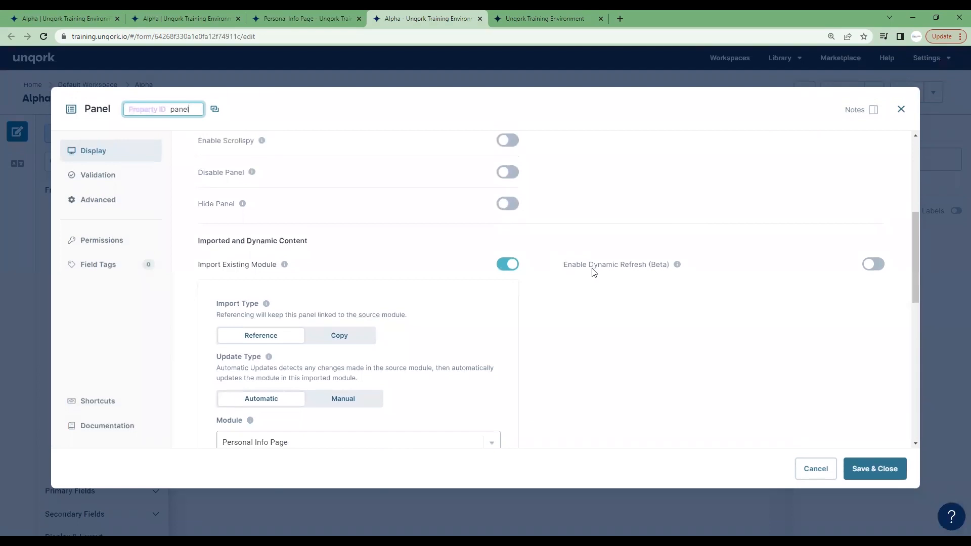
double_click(655, 265)
mouse_move(677, 265)
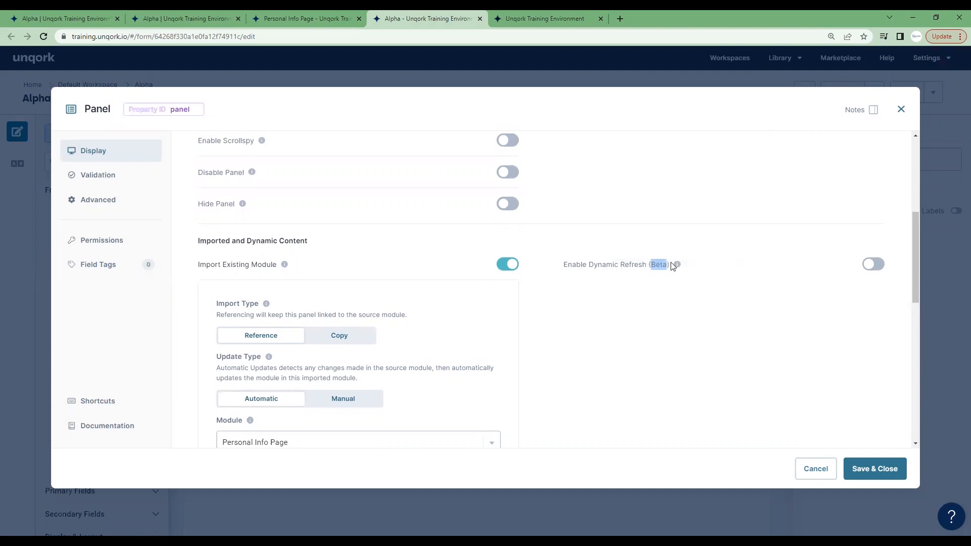
scroll(503, 281, "down", 1)
scroll(473, 246, "up", 1)
left_click(508, 265)
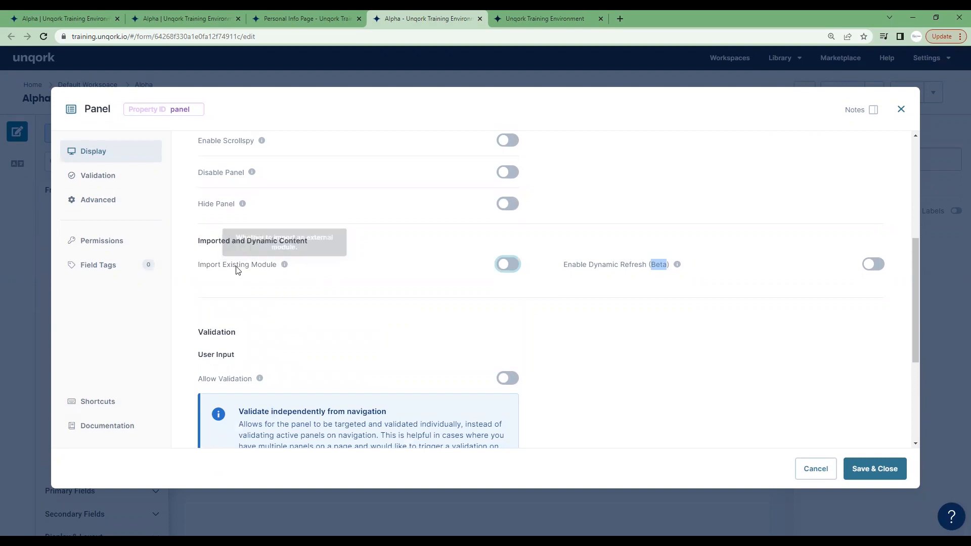
left_click(875, 265)
scroll(650, 324, "down", 2)
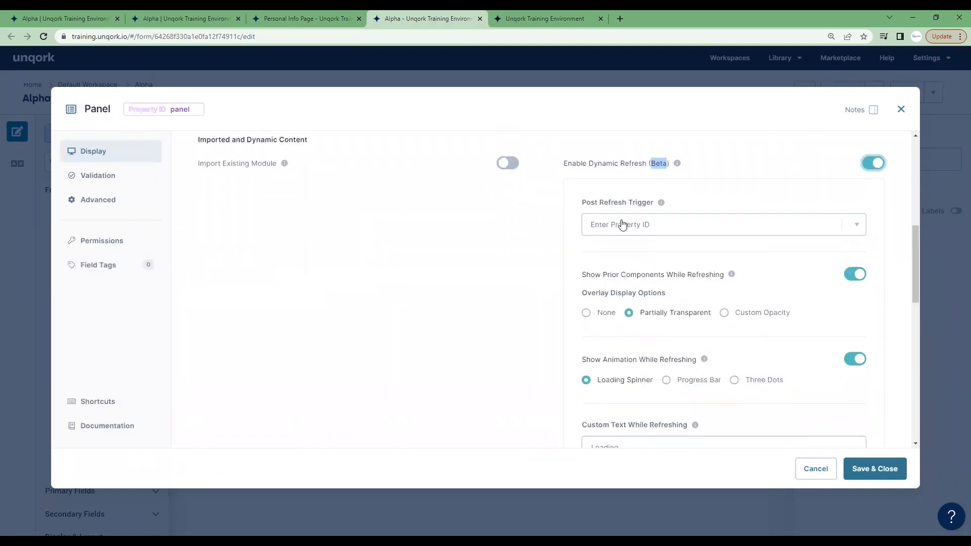
left_click(879, 470)
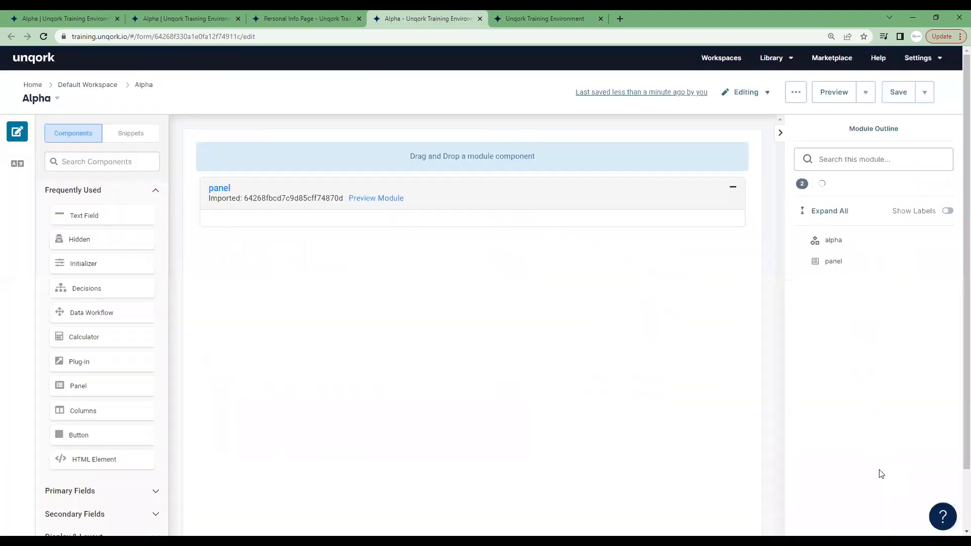
left_click(898, 93)
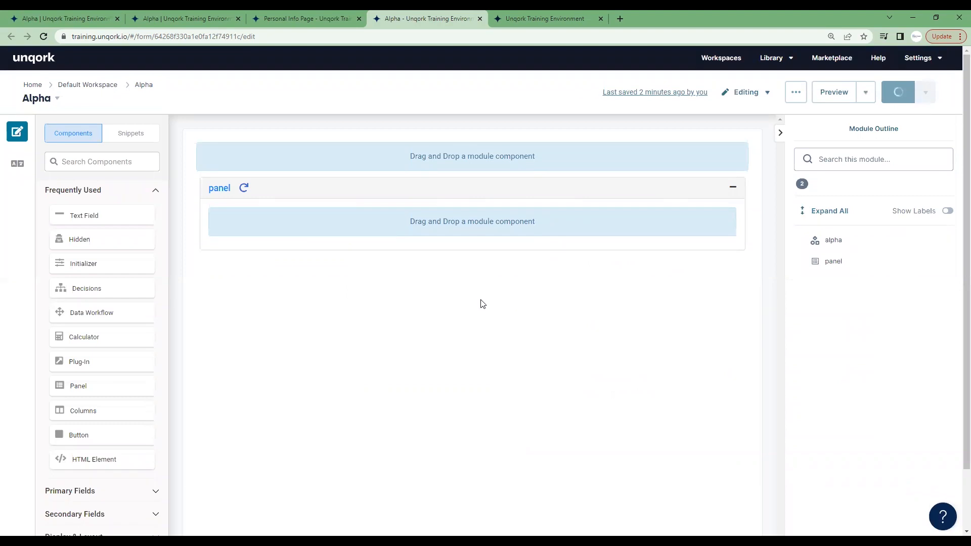
Add a Plug-In component to the Alpha module's canvas, using plugGetPersonalInfoComponents as both its property ID and canvas label.
mouse_move(462, 256)
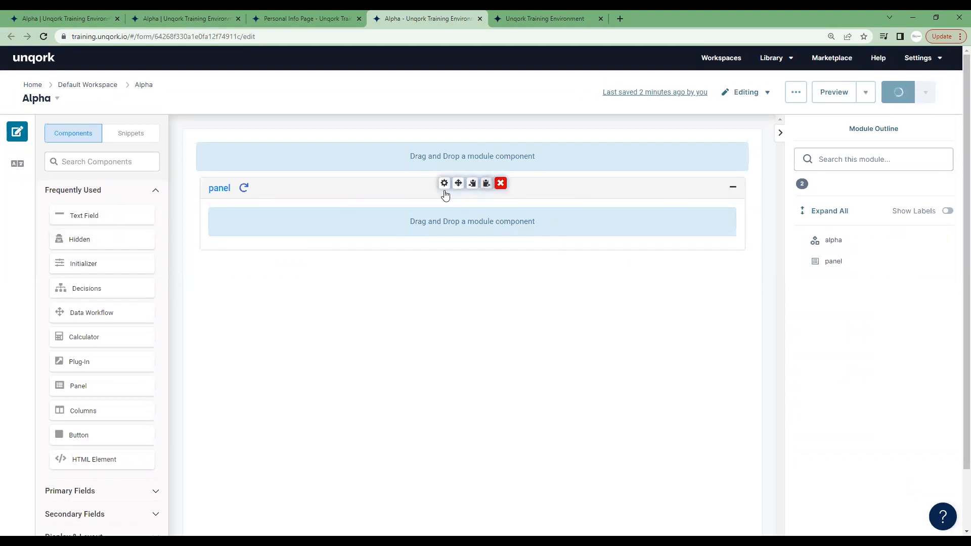
left_click_drag(110, 358, 396, 178)
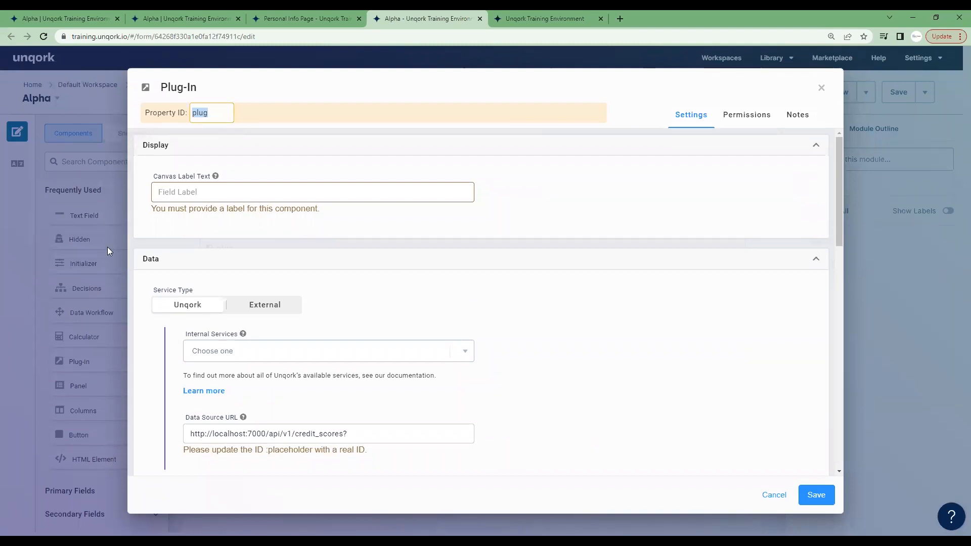
left_click(218, 112)
type("GetPerson")
key("BackSpace")
key("BackSpace")
key("BackSpace")
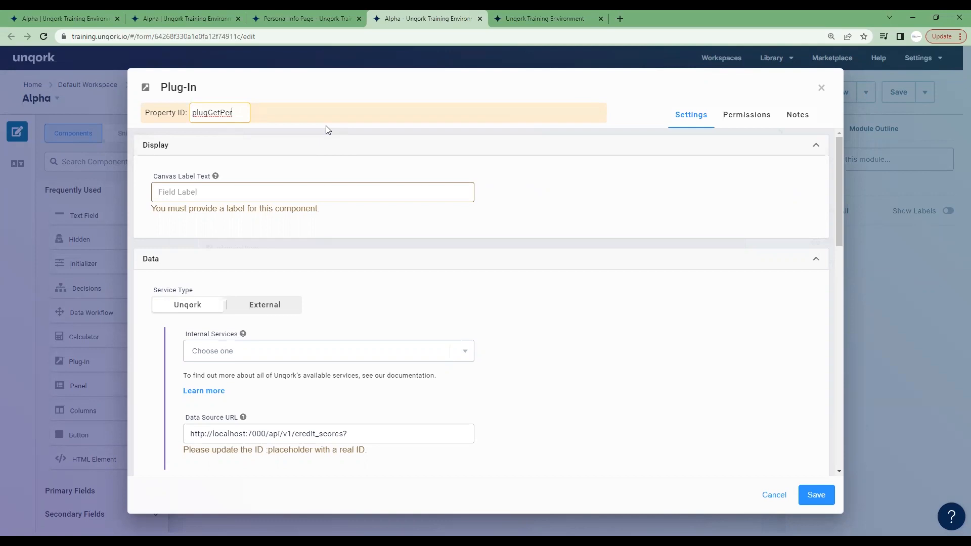
type("sonal")
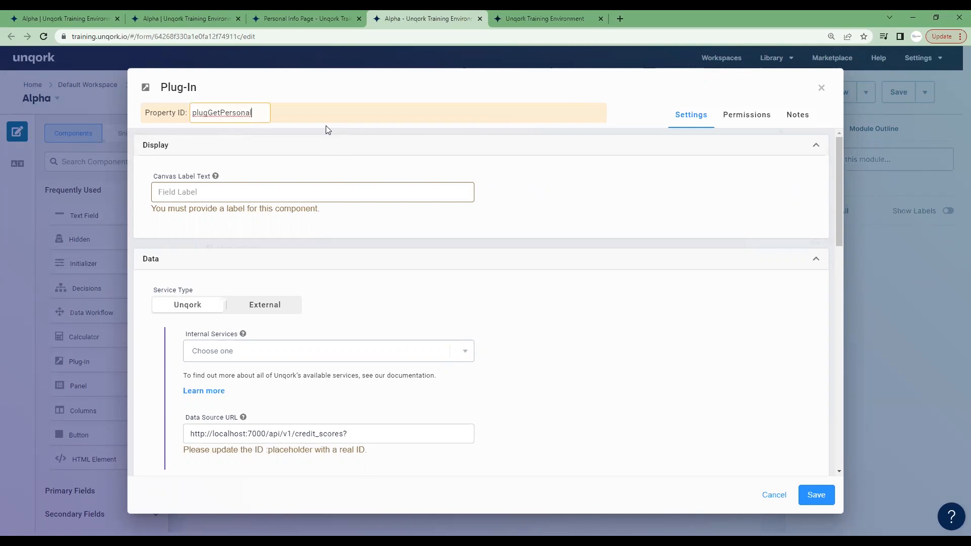
type("i")
key("BackSpace")
type("InfoCompoen")
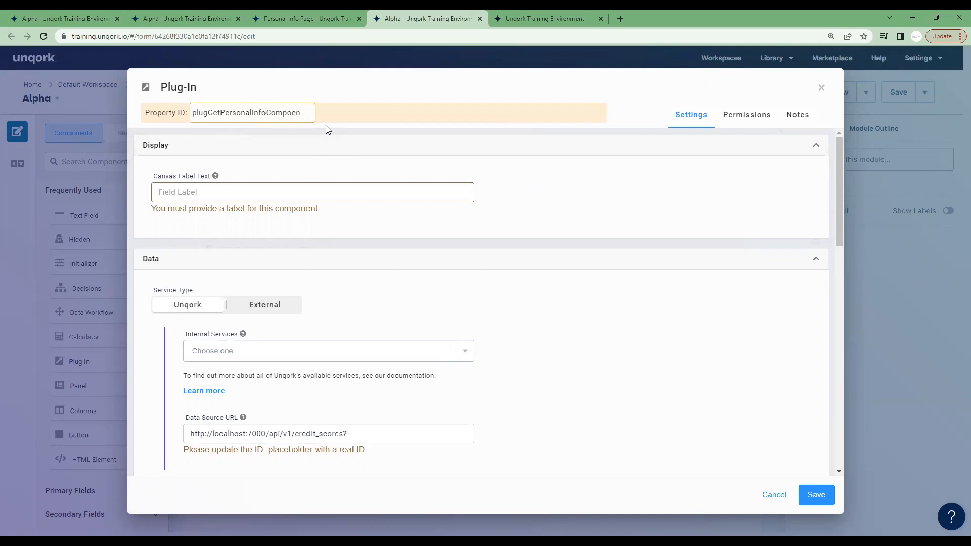
key("BackSpace")
key("BackSpace")
type("nents")
key("ctrl+a")
key("ctrl+c")
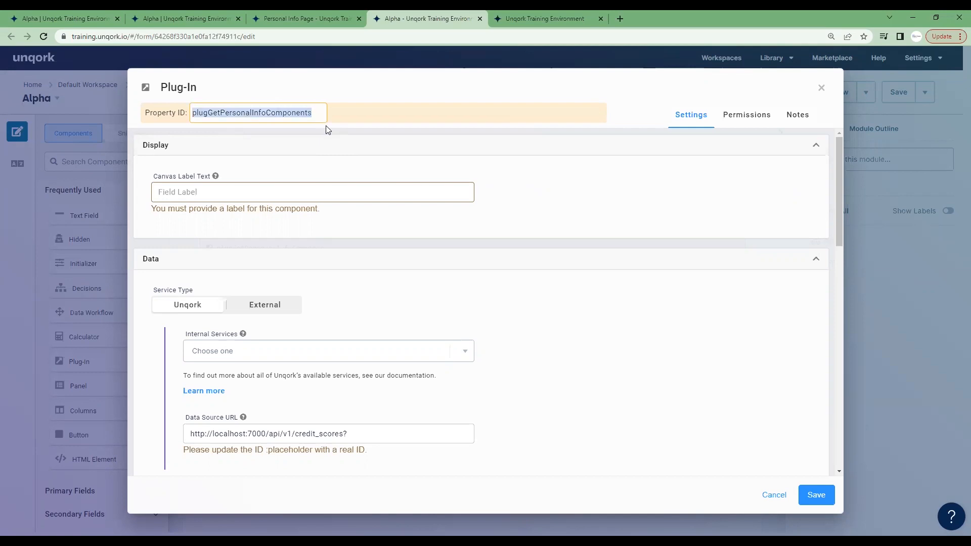
left_click(253, 184)
key("ctrl+v")
Set the plug-in's internal service to Get Module Components.
scroll(417, 262, "down", 1)
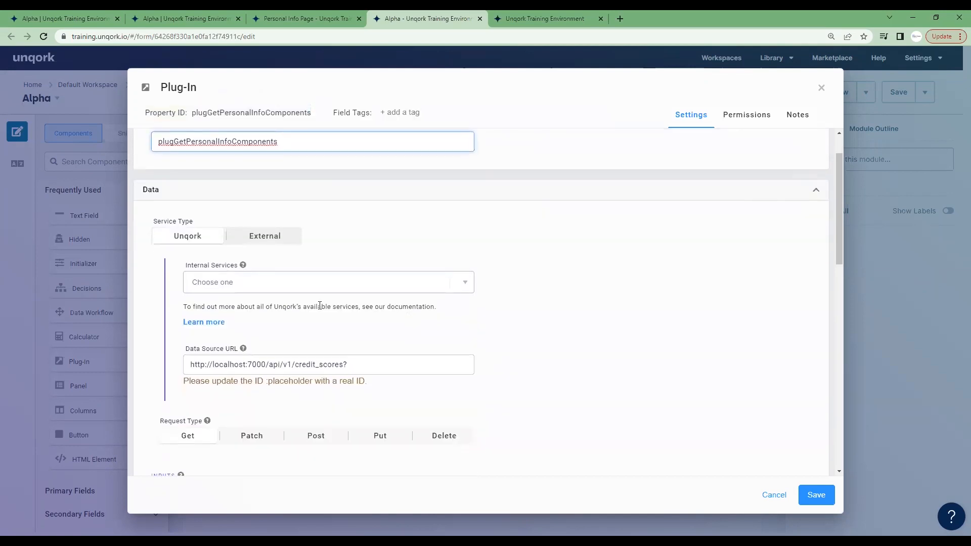
left_click(252, 283)
type("get")
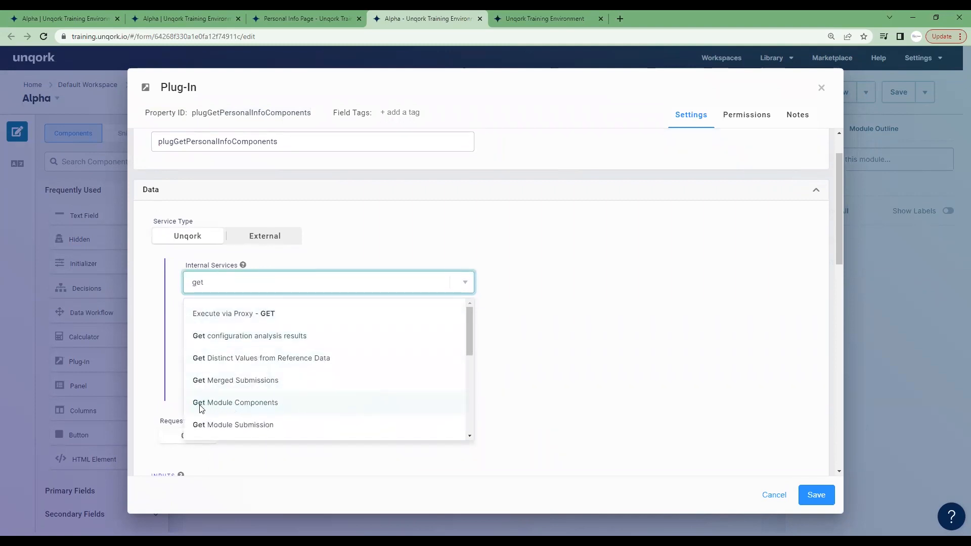
left_click(296, 403)
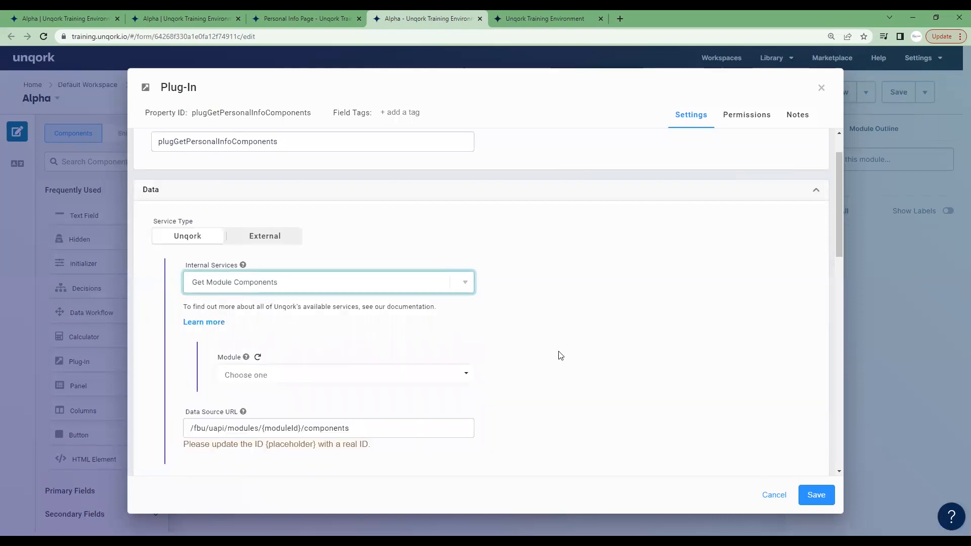
Open the API documentation for the Get Module Components service and read its description, parameters and response schema.
scroll(560, 355, "down", 2)
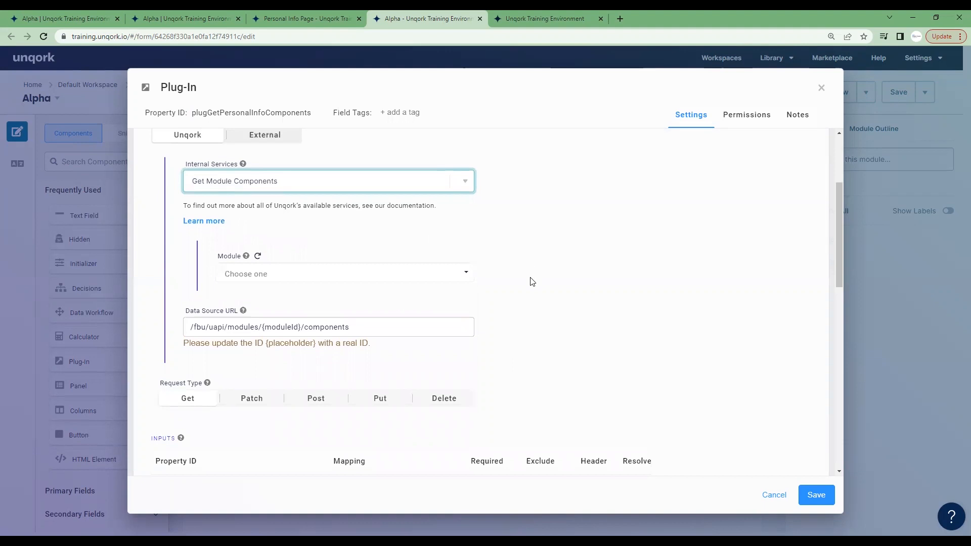
left_click(221, 228)
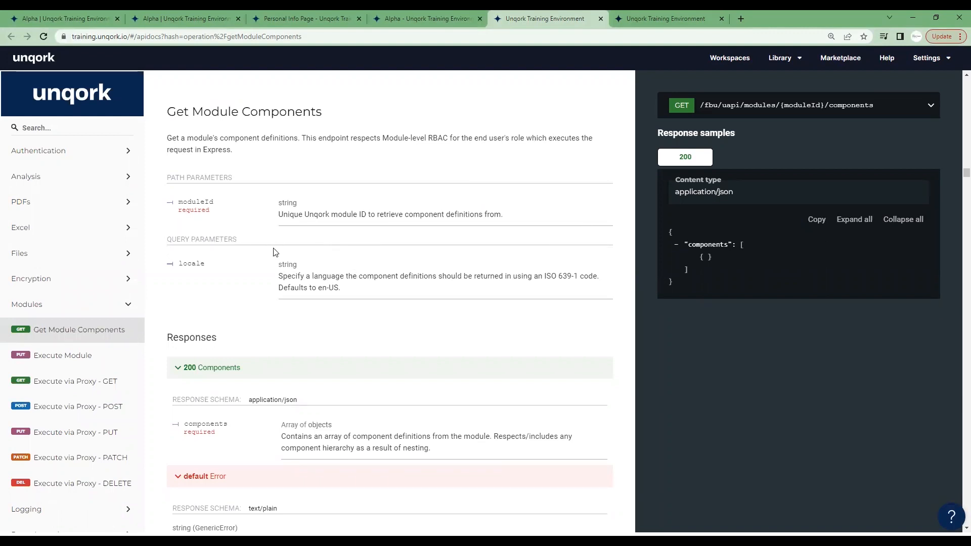
scroll(409, 271, "down", 1)
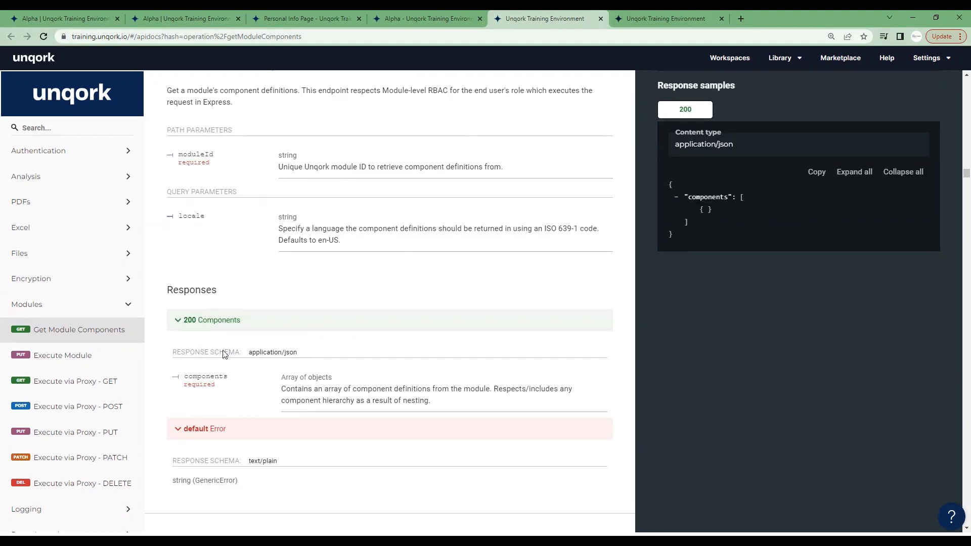
scroll(223, 223, "up", 2)
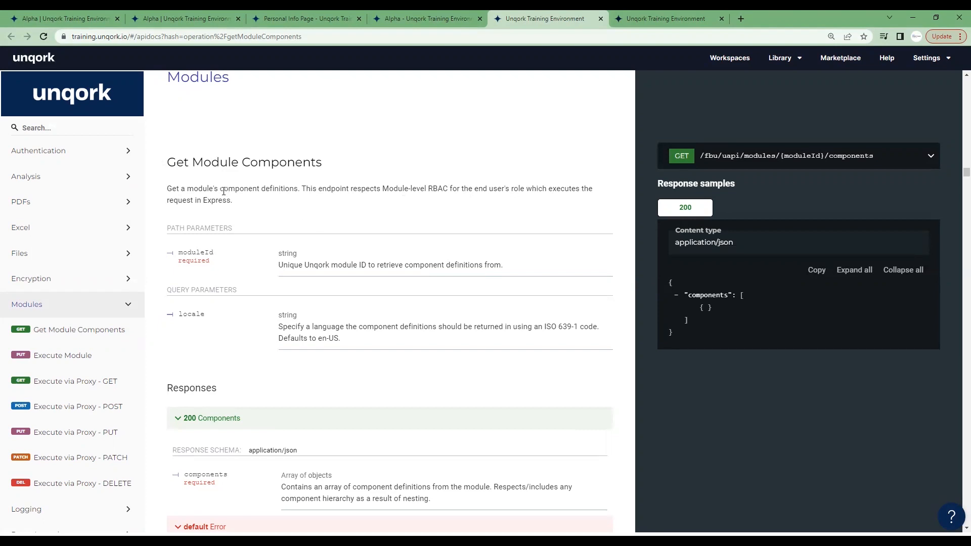
left_click_drag(224, 191, 334, 189)
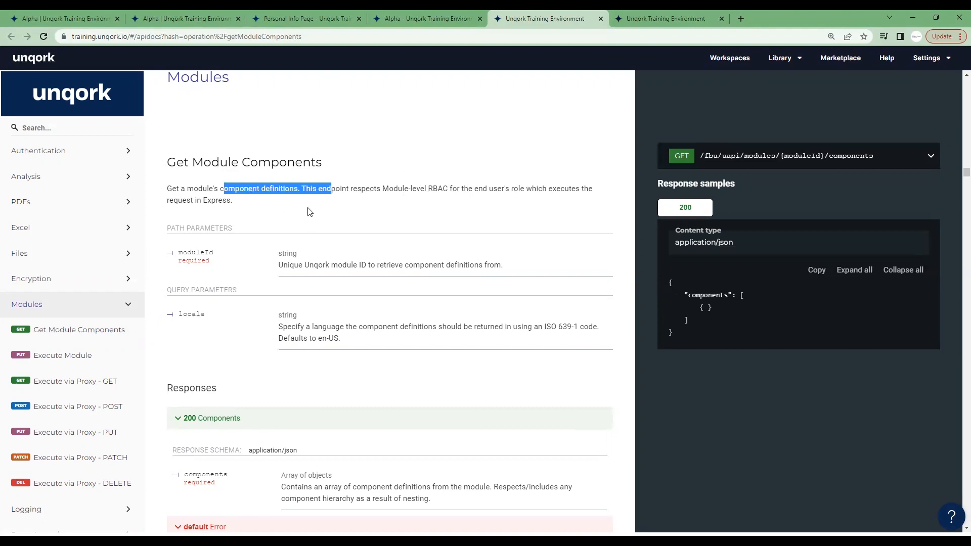
Review the components of the Personal Info Page module, then return to the plug-in settings in the Alpha module.
left_click(307, 20)
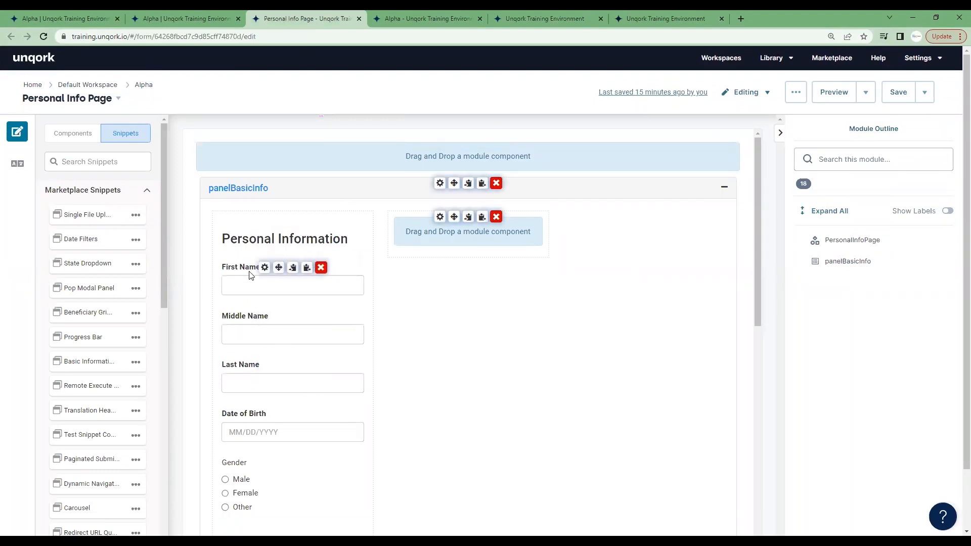
scroll(374, 303, "down", 7)
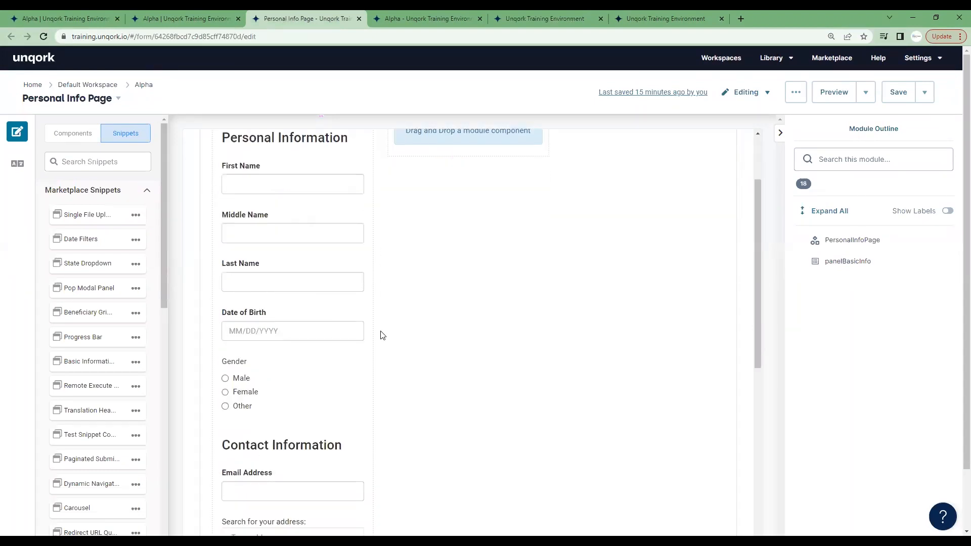
scroll(414, 349, "down", 5)
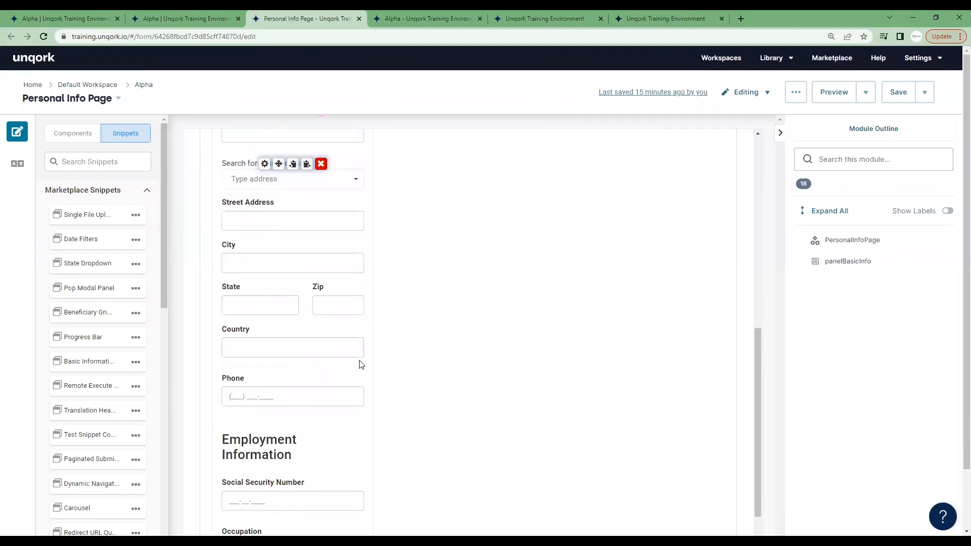
scroll(330, 384, "up", 10)
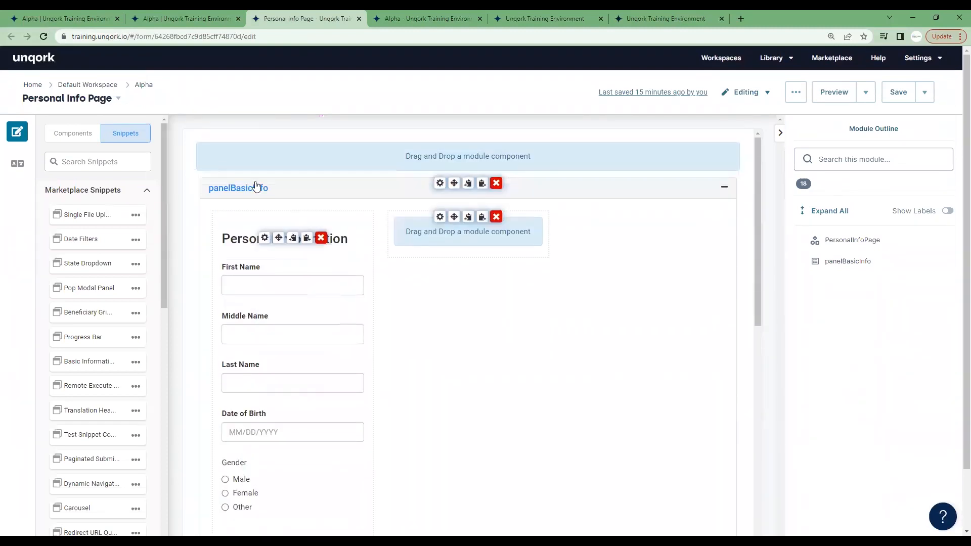
left_click(427, 18)
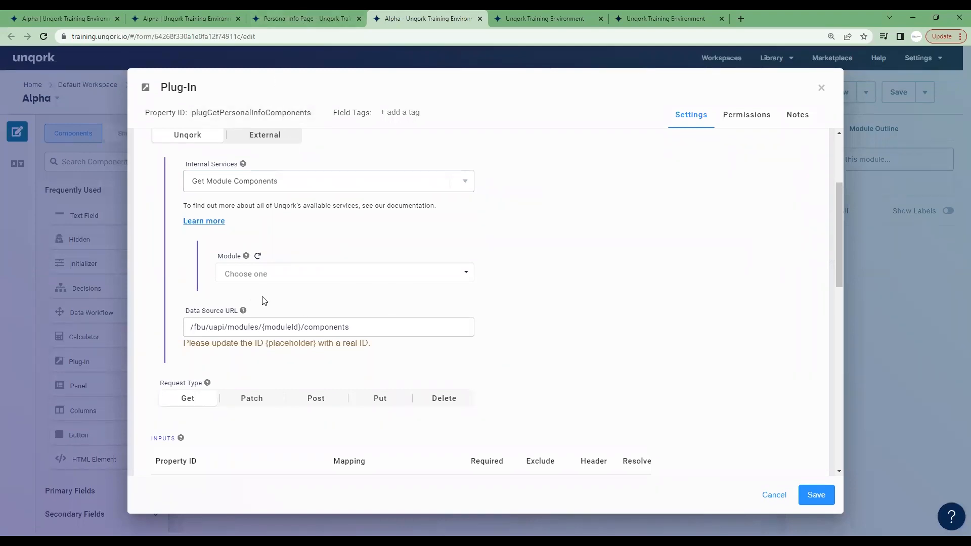
Replace the {moduleId} placeholder in the plug-in's data source URL with the Personal Info Page module ID, 64268fbcd7c9d85cff74870d, and review the field.
left_click(297, 22)
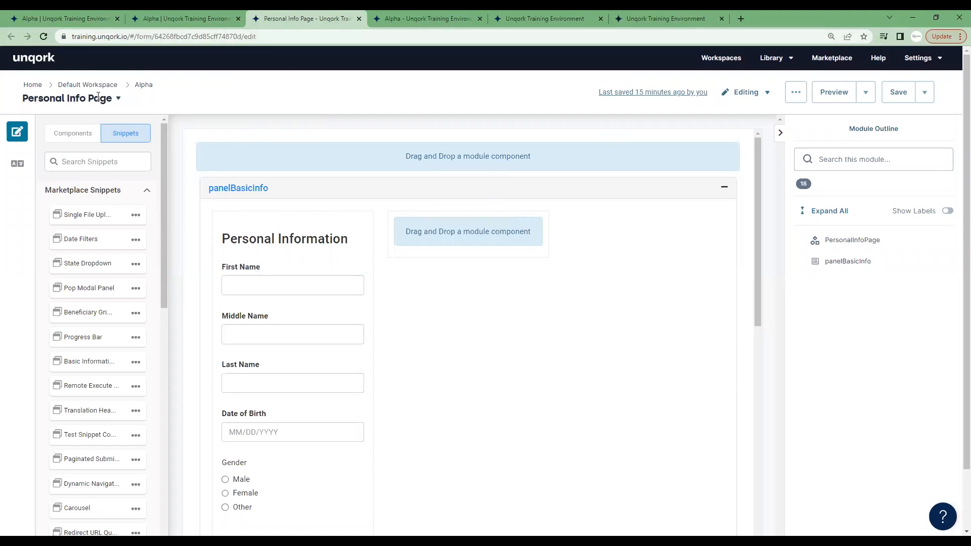
double_click(221, 37)
key("ctrl+c")
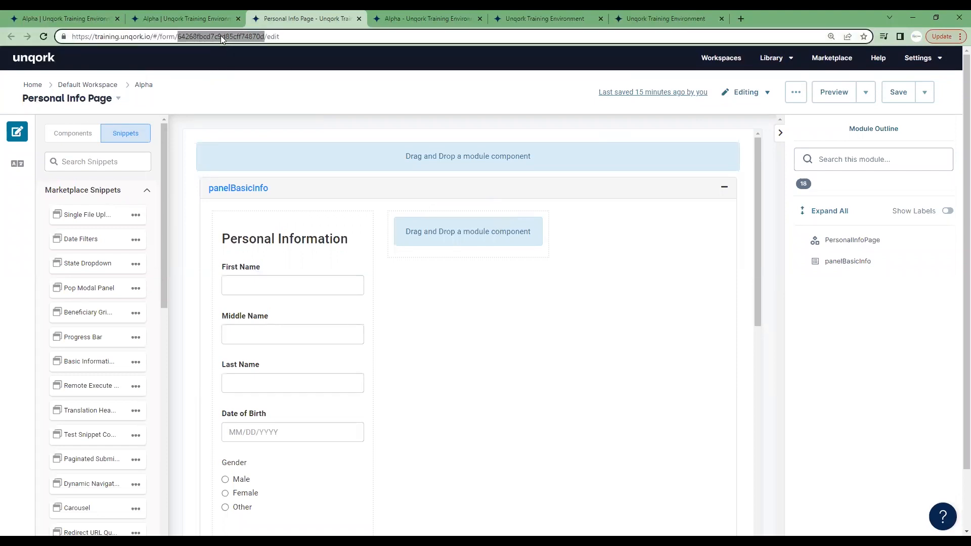
left_click(427, 18)
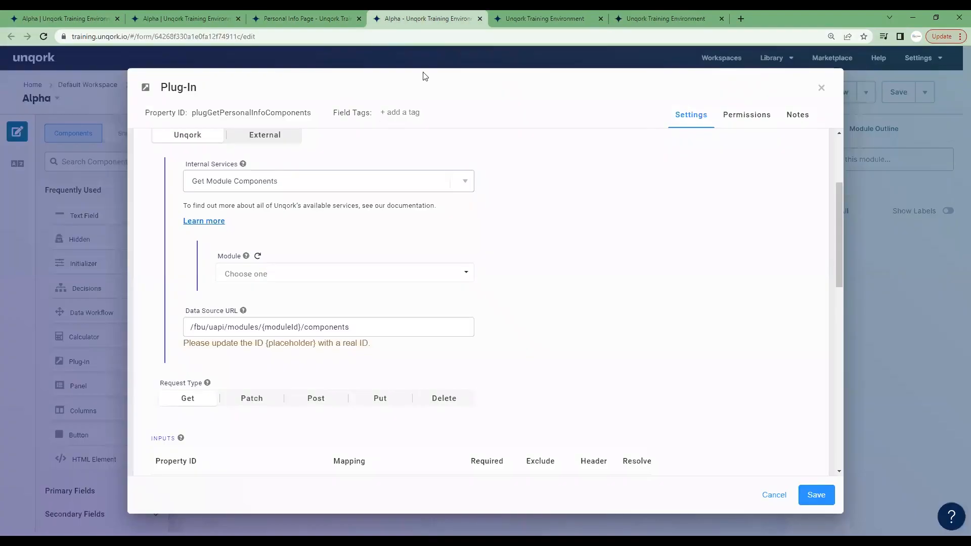
left_click_drag(302, 327, 261, 329)
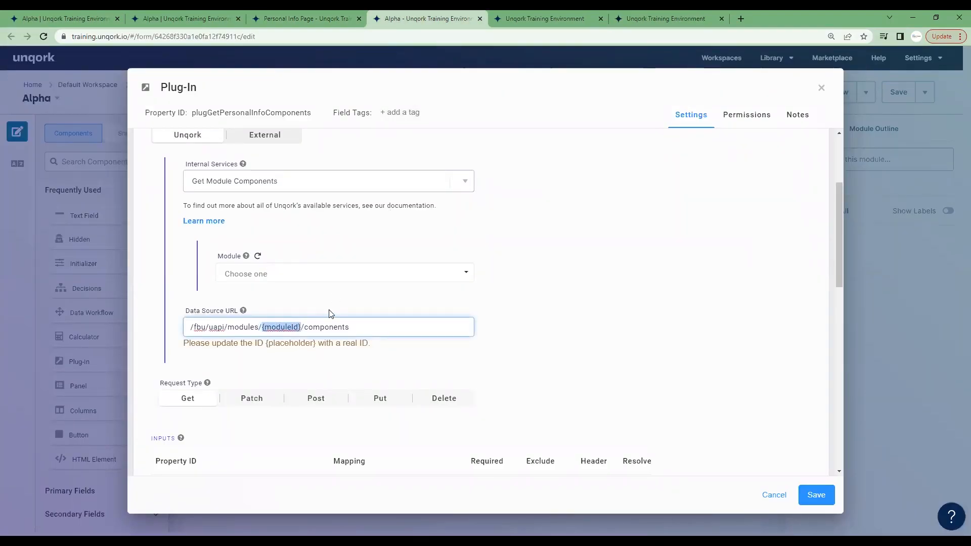
key("ctrl+v")
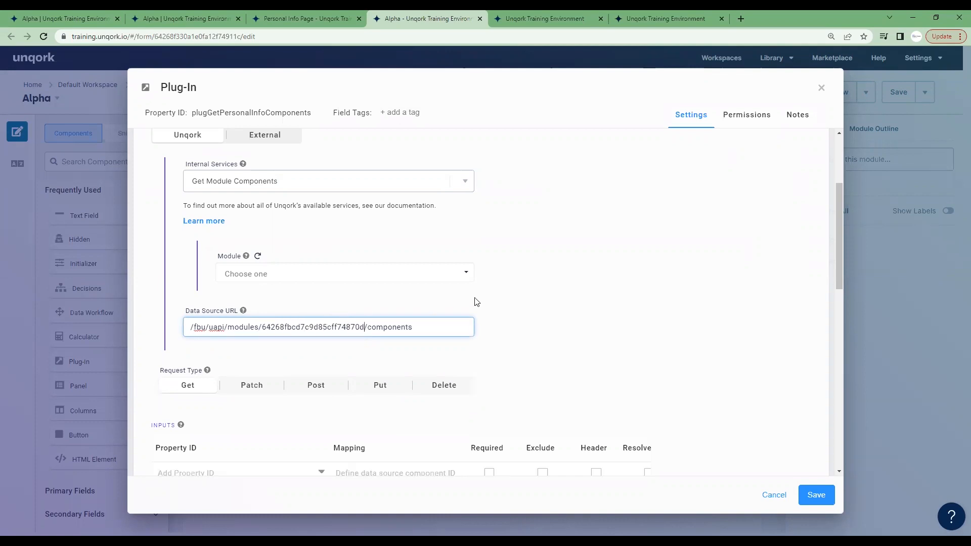
scroll(575, 294, "down", 1)
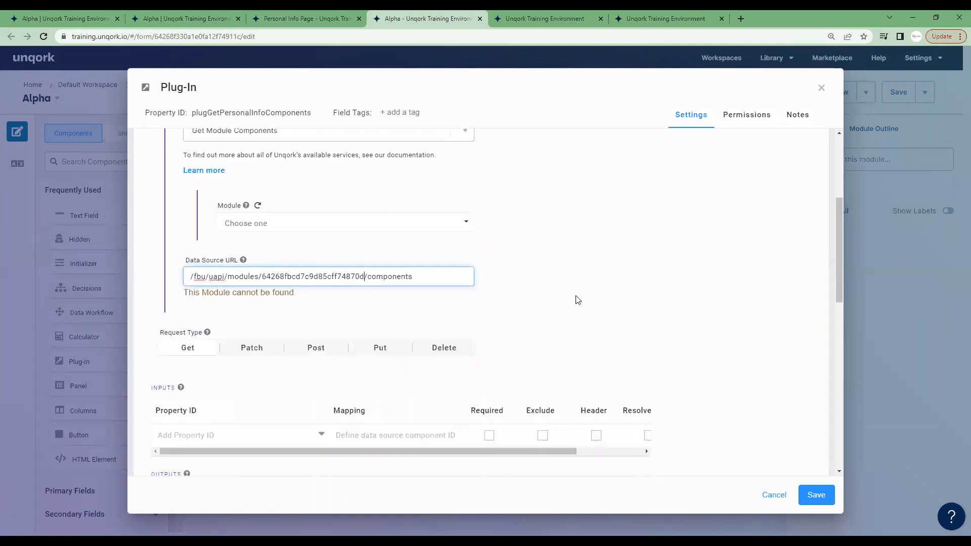
left_click_drag(184, 293, 303, 296)
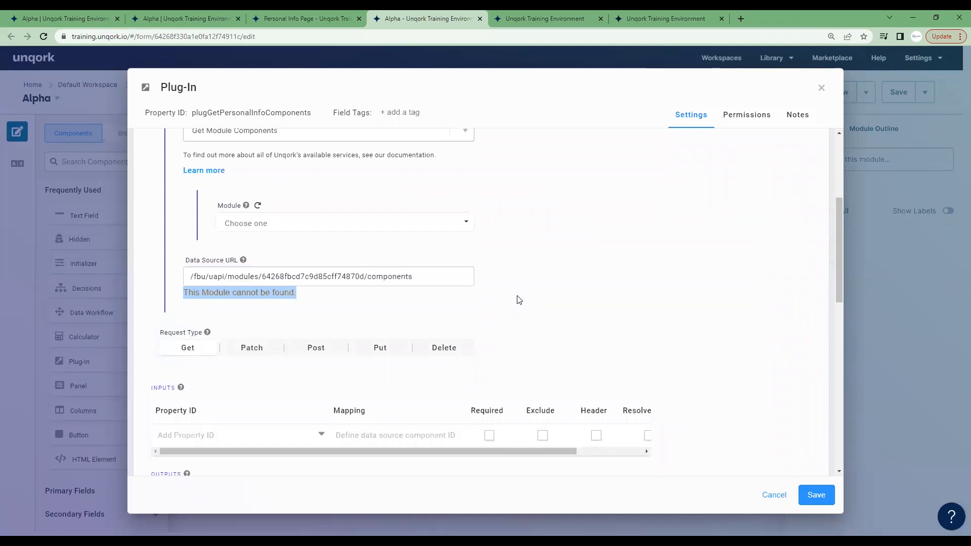
scroll(345, 281, "up", 1)
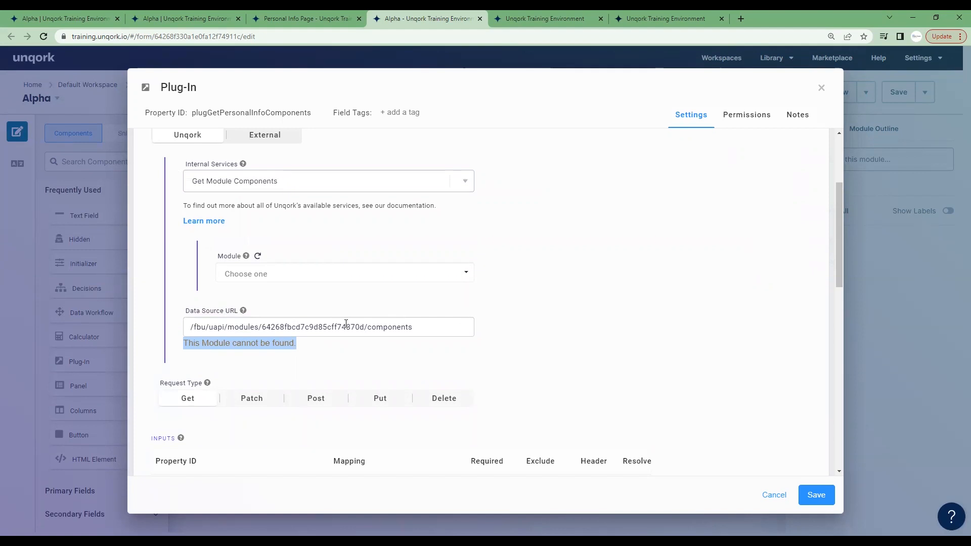
Compare the module ID in the plug-in's data source URL with the ID in the Personal Info Page module's address.
double_click(331, 327)
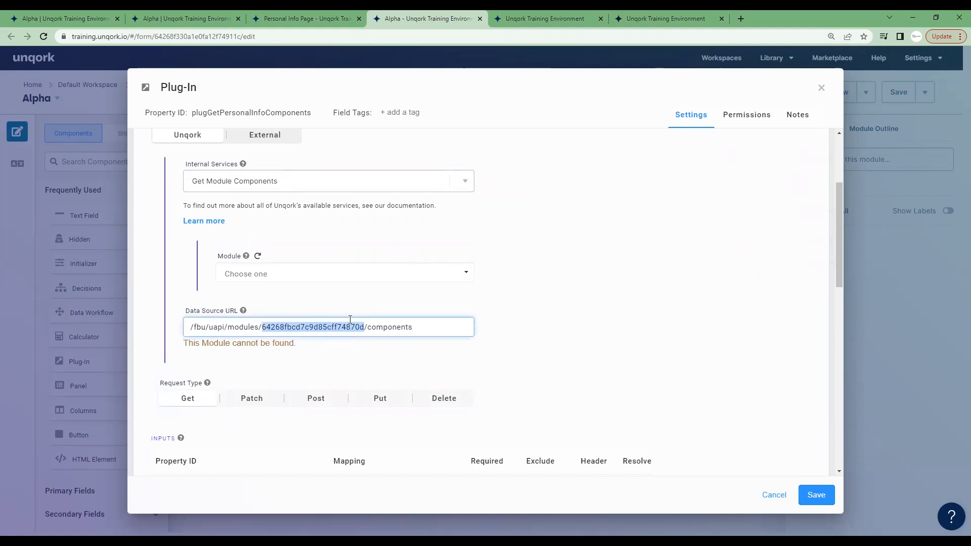
scroll(546, 321, "up", 3)
left_click(312, 19)
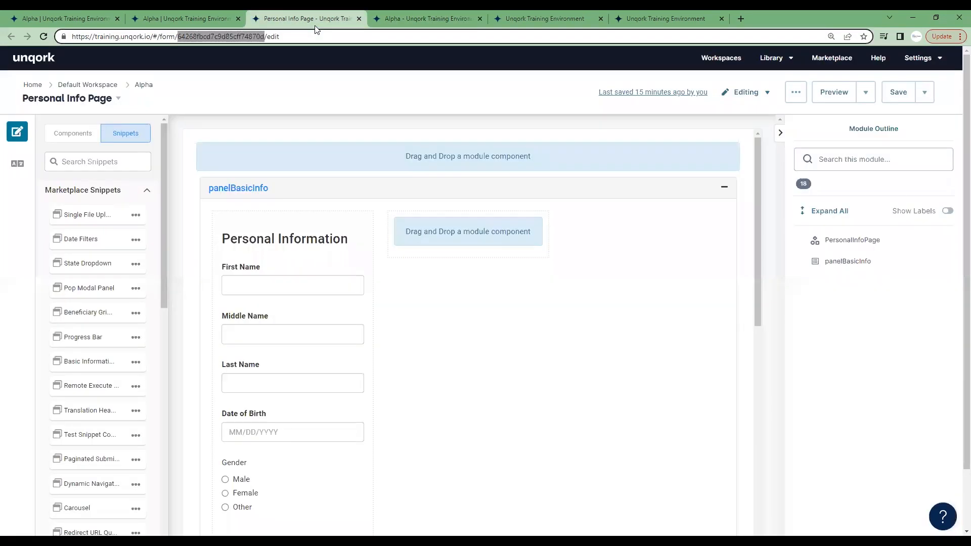
left_click(435, 18)
Review the plug-in's request type, inputs and outputs sections, then save the plug-in settings.
scroll(511, 284, "down", 5)
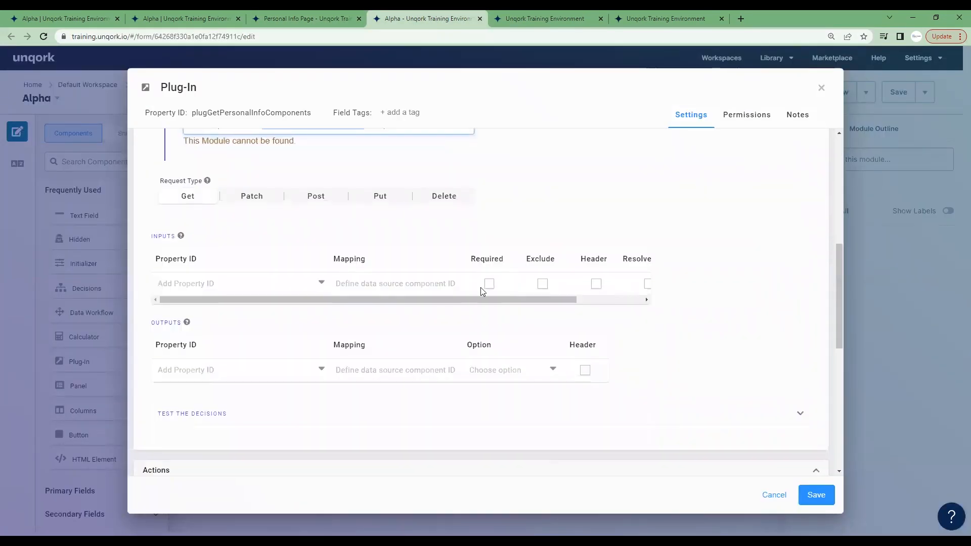
scroll(472, 260, "up", 2)
scroll(526, 295, "down", 2)
scroll(390, 227, "up", 5)
left_click(815, 495)
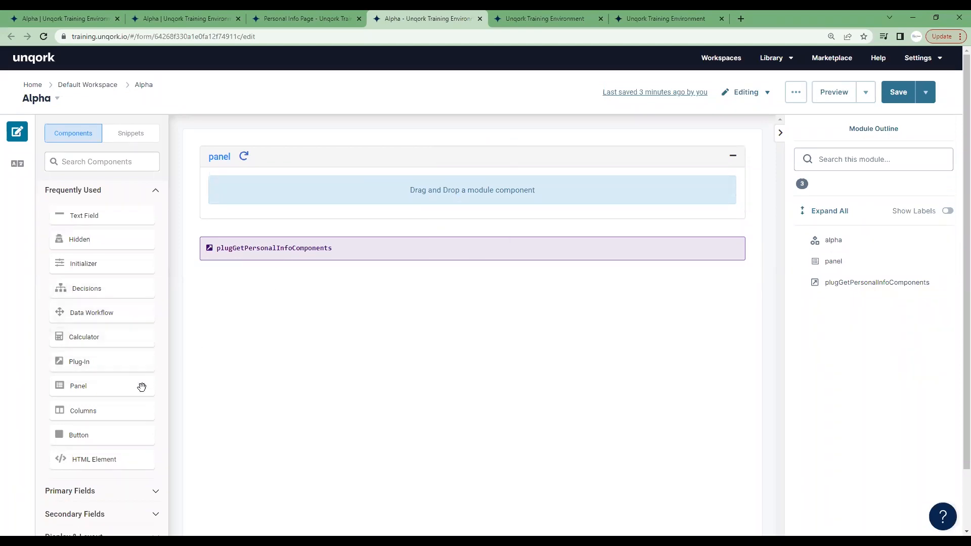
Add a button below the plug-in with the property ID btnStart and the label Start.
left_click_drag(95, 435, 400, 278)
left_click_drag(176, 110, 188, 112)
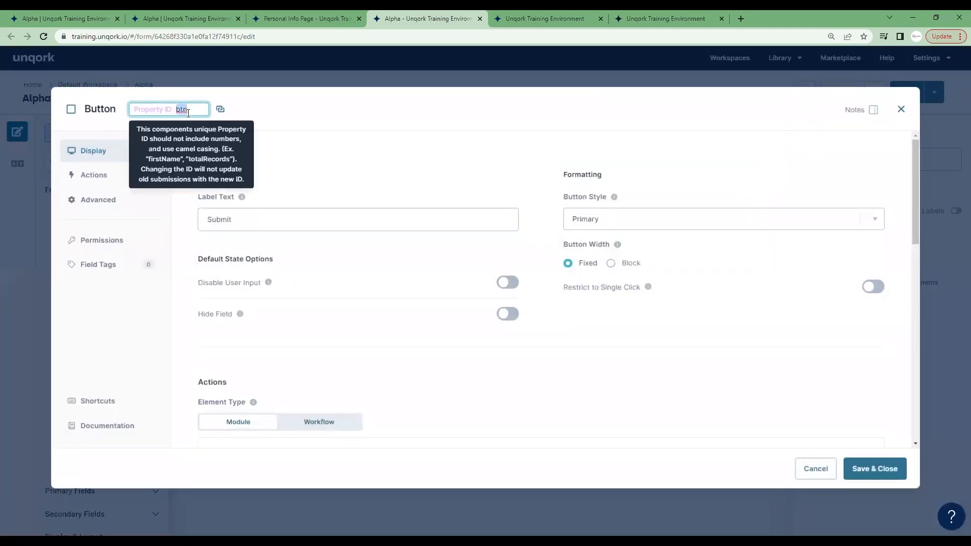
left_click(188, 111)
type("Start")
double_click(188, 111)
left_click(245, 219)
double_click(244, 219)
type("Start")
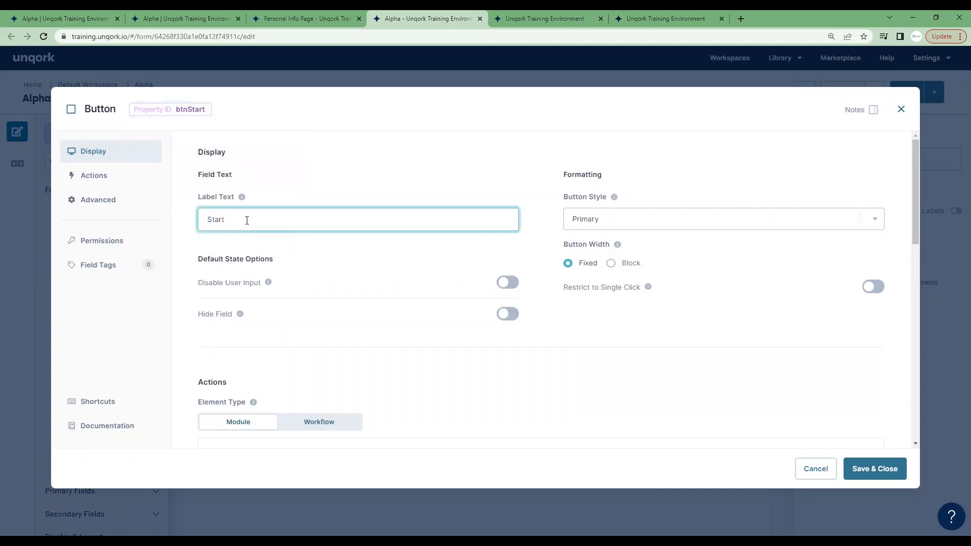
Set the Start button's action type to Event, have it trigger plugGetPersonalInfoComponents on click, and save the button.
scroll(622, 330, "down", 3)
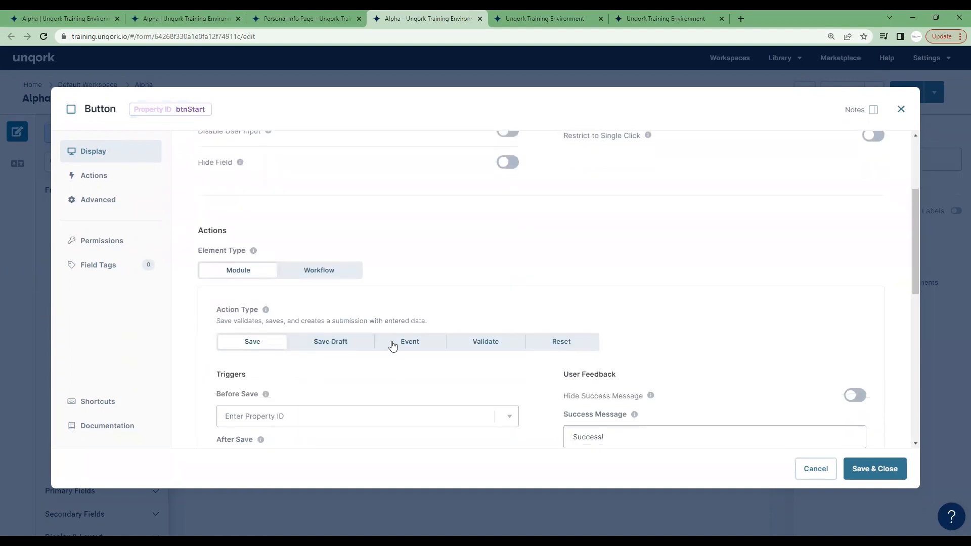
left_click(393, 342)
left_click(346, 416)
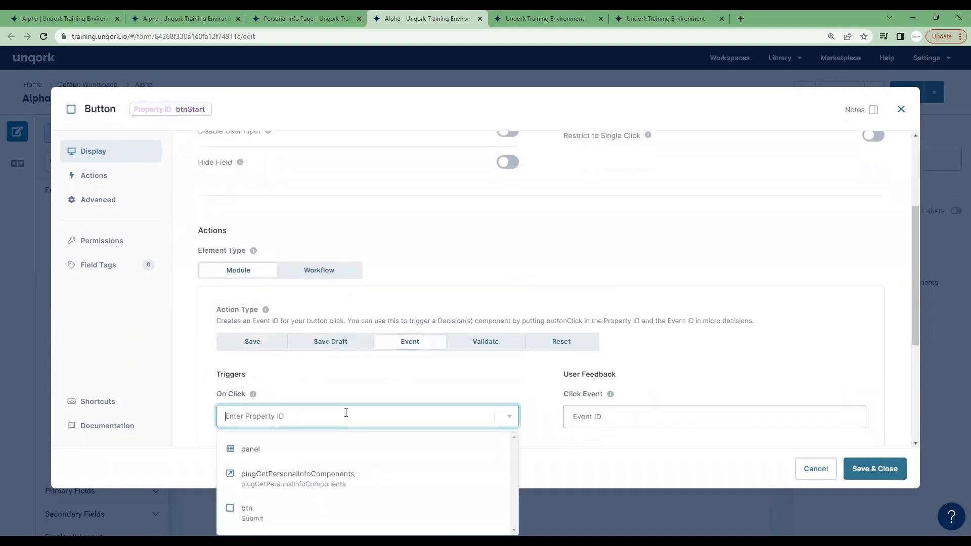
left_click(310, 479)
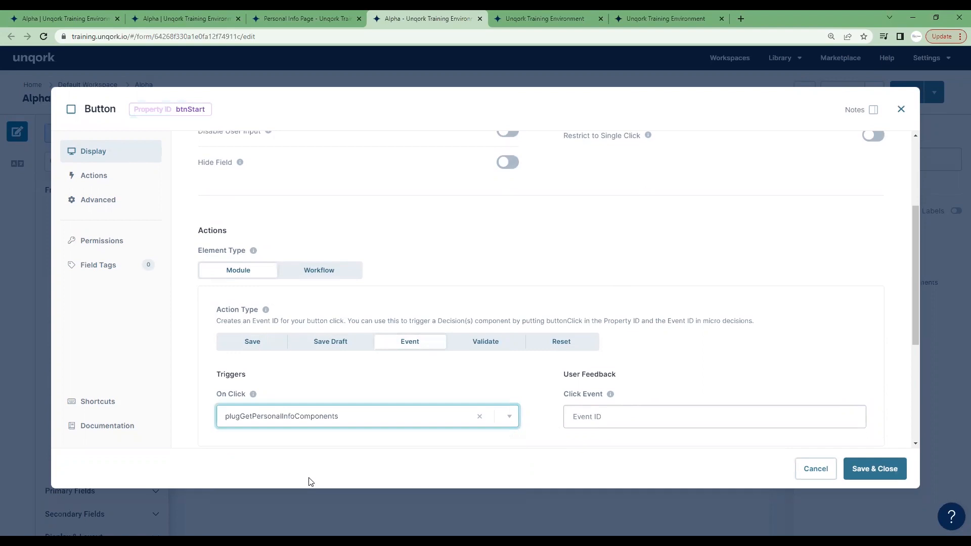
left_click(886, 483)
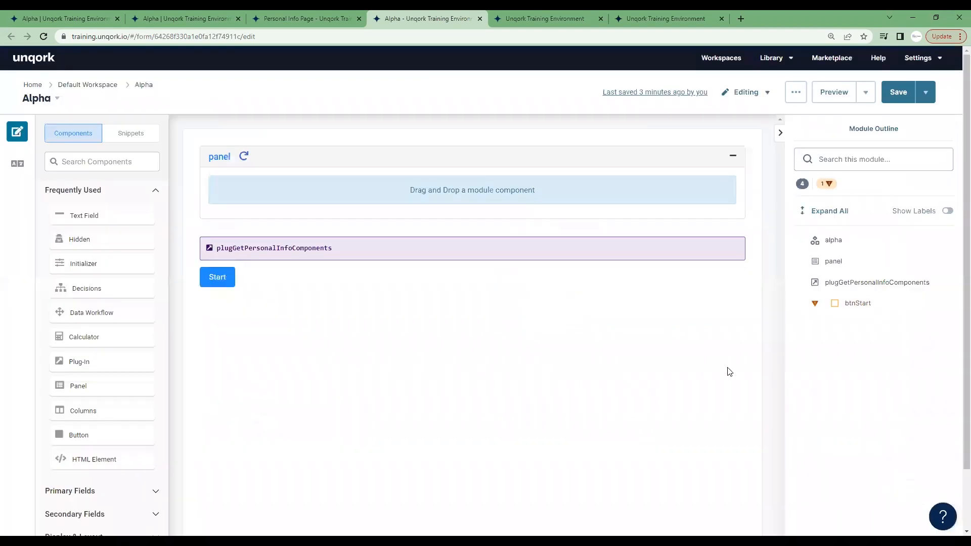
Save the Alpha module and open its preview.
left_click(897, 101)
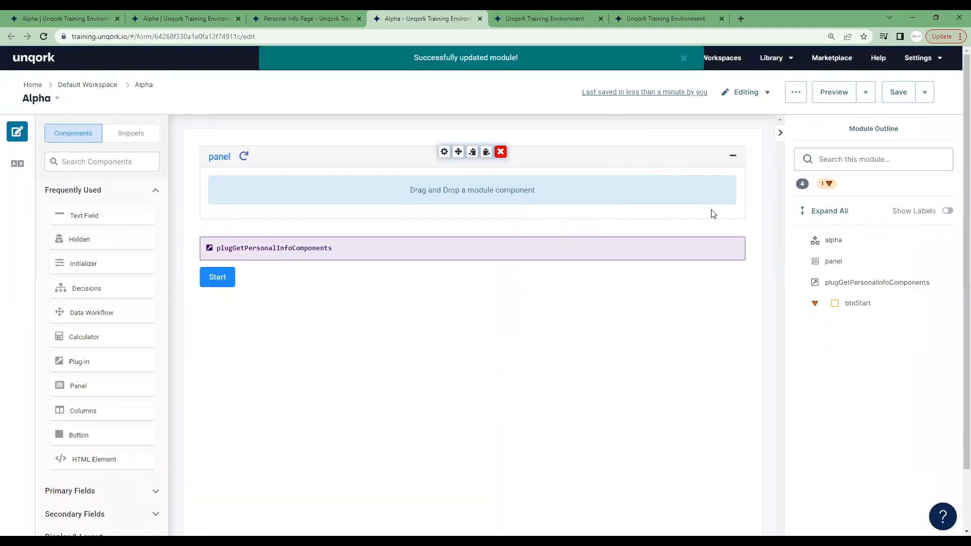
left_click(533, 15)
left_click(477, 19)
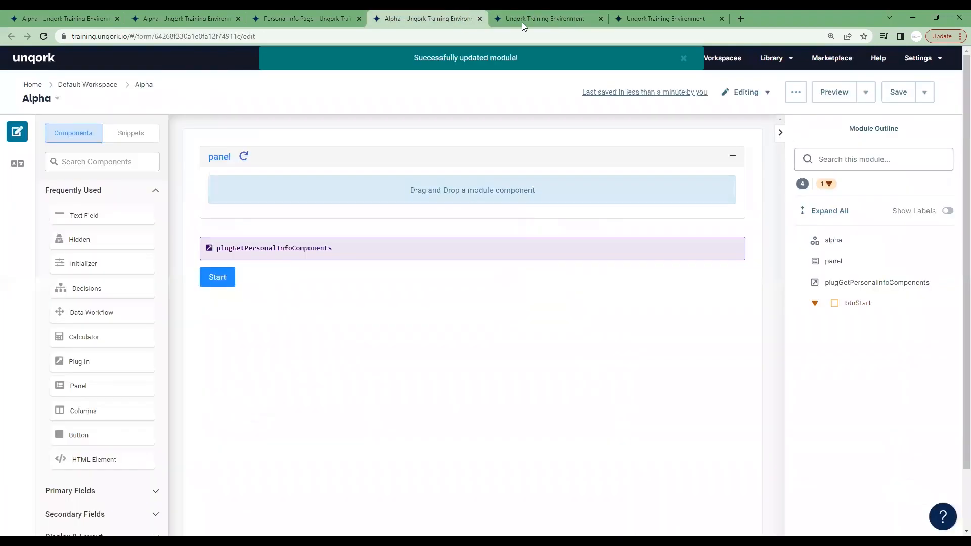
left_click(832, 91)
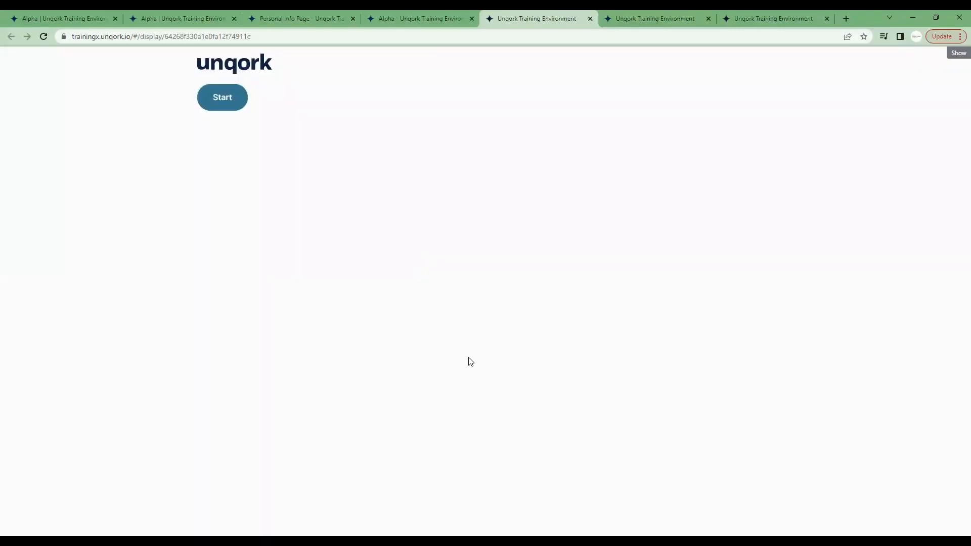
Open the browser's network inspector on the preview and run the Start button to capture its request.
right_click(409, 252)
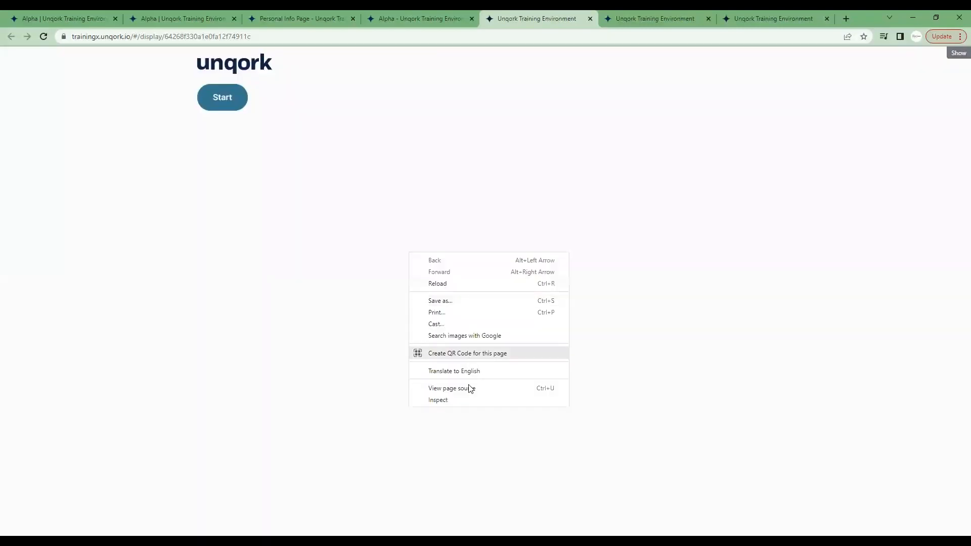
left_click(467, 394)
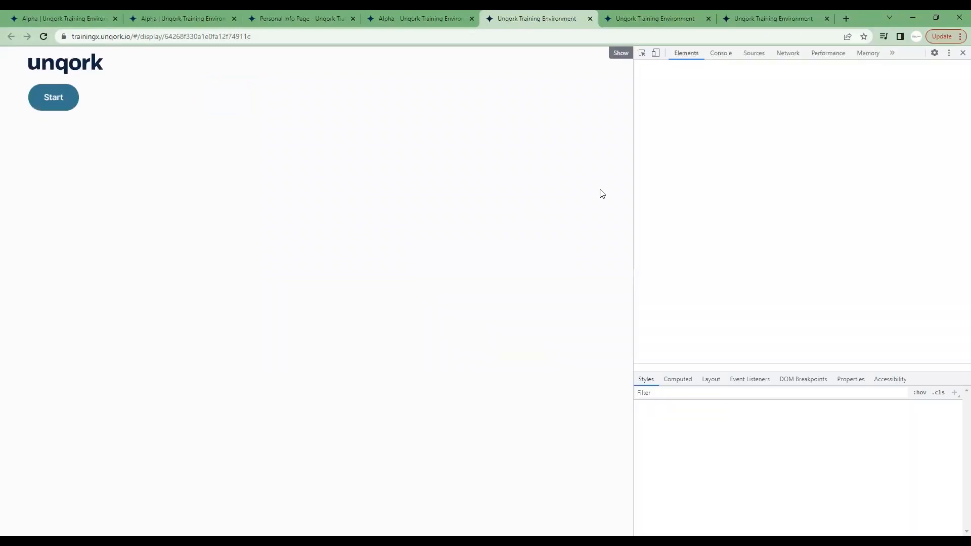
left_click(790, 53)
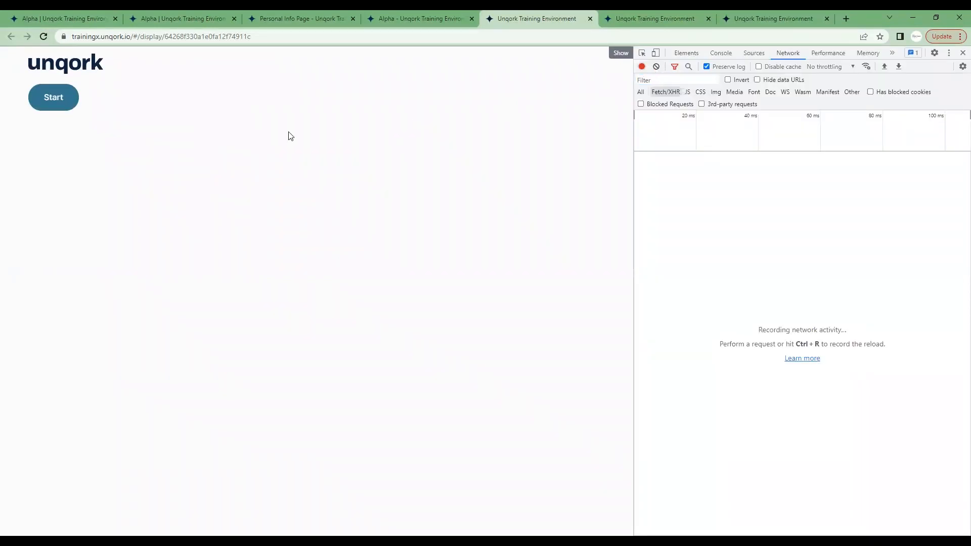
left_click(59, 100)
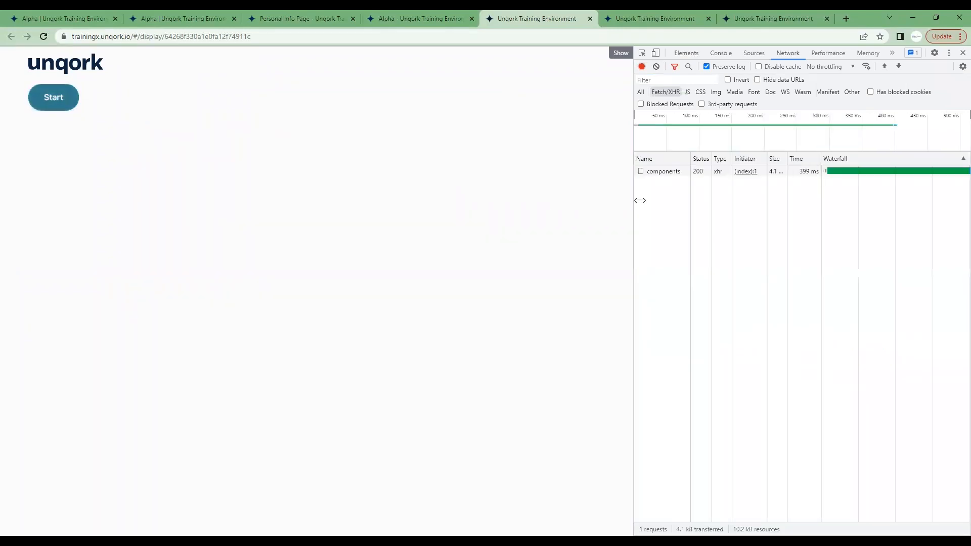
Examine the components request's headers and the contents of its response, expanding the first element and its nested components.
left_click(664, 174)
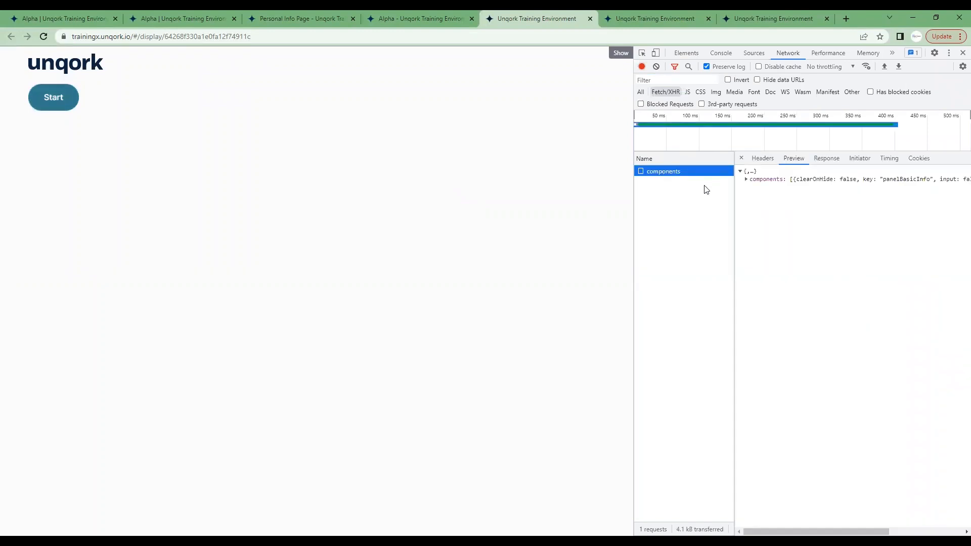
left_click(765, 159)
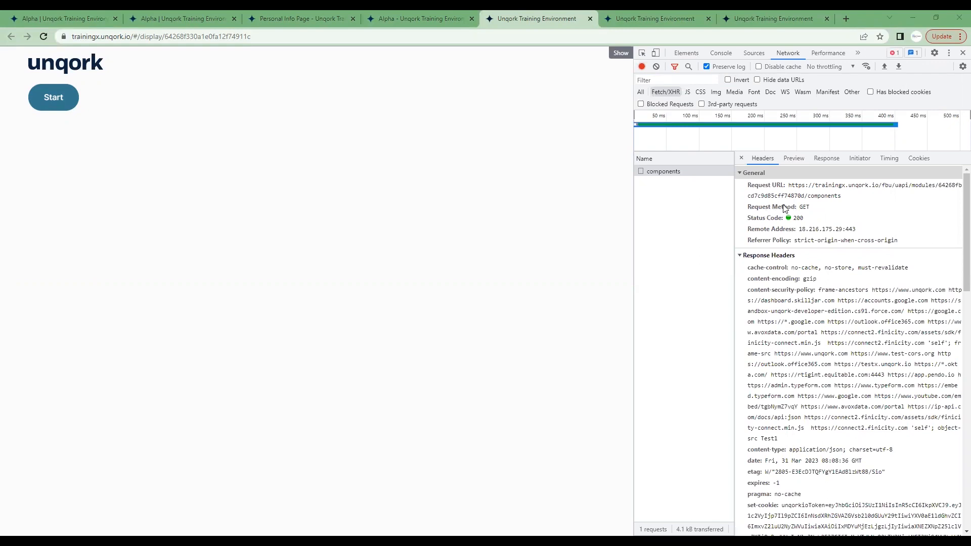
left_click(798, 163)
left_click(746, 180)
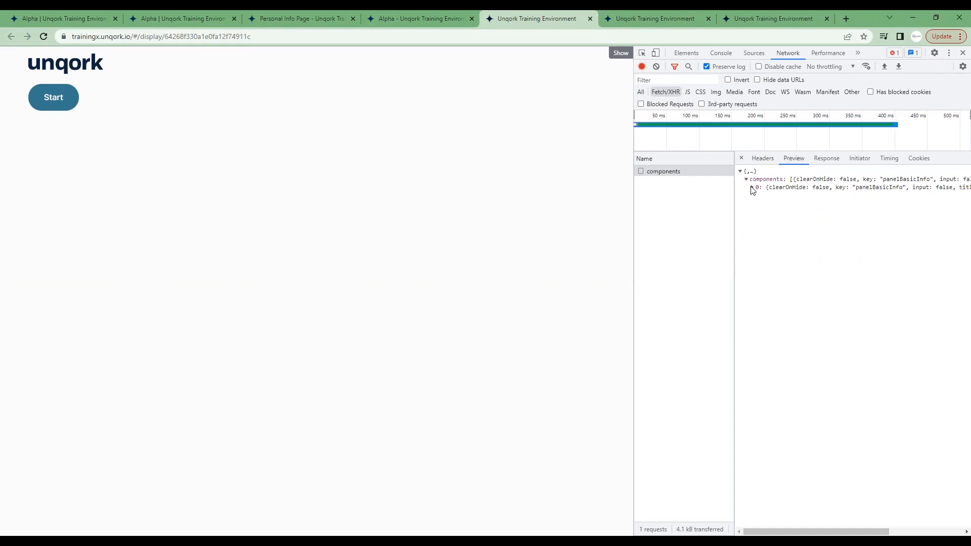
left_click(752, 189)
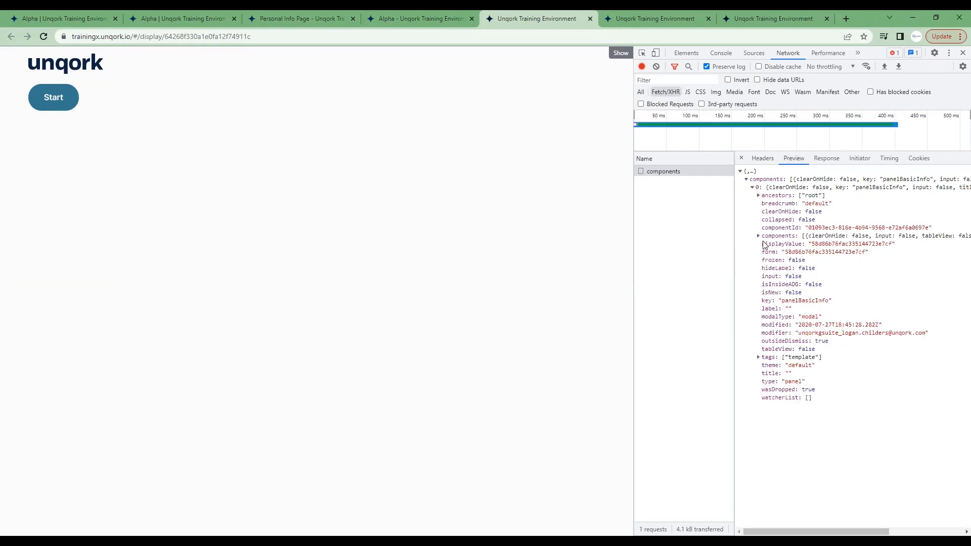
left_click(759, 236)
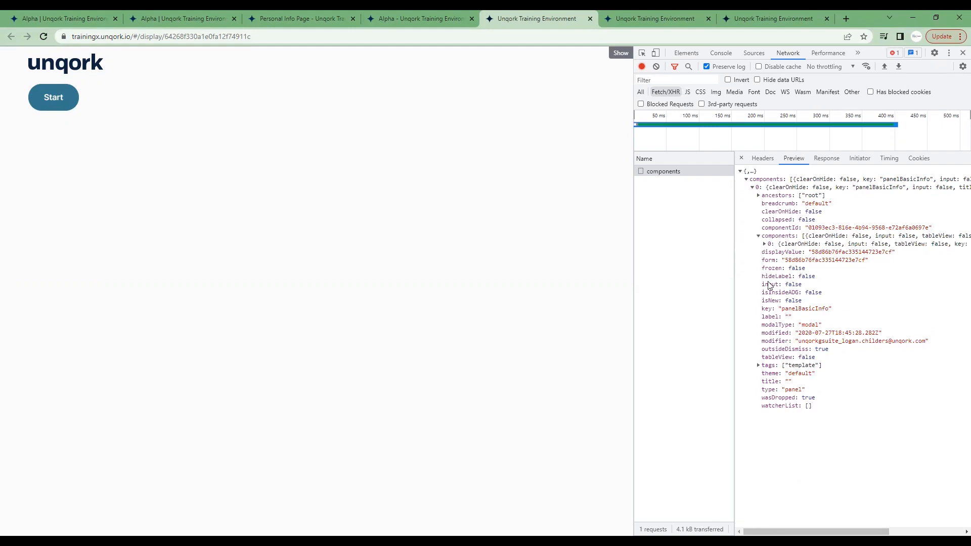
left_click_drag(812, 407, 762, 198)
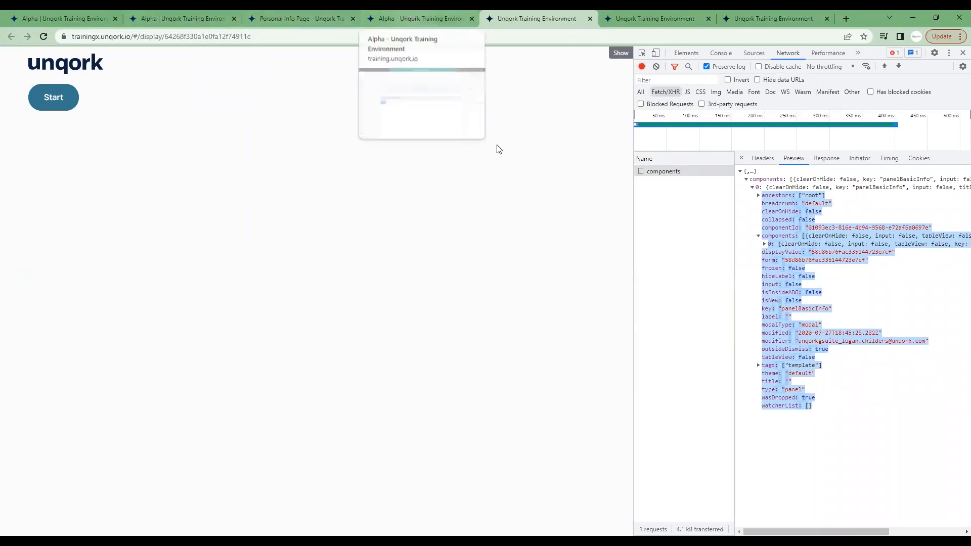
left_click_drag(636, 254, 678, 255)
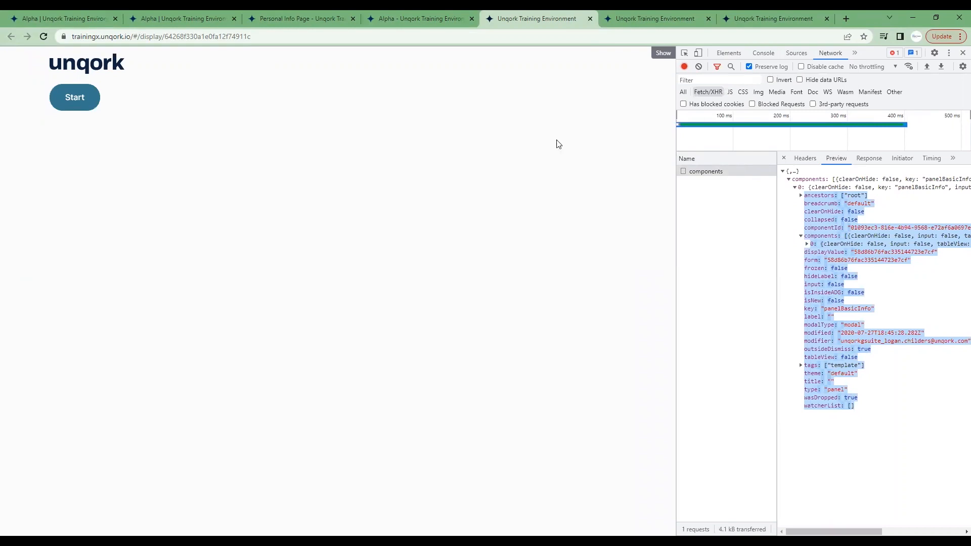
Add a plug-in output row in the Alpha module with the mapping components and the option dynamicRefresh.
left_click(423, 16)
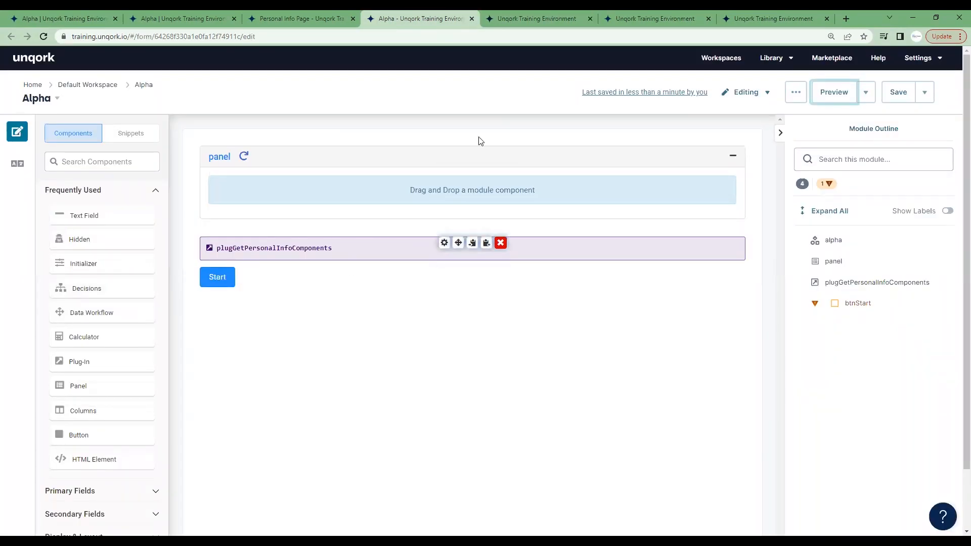
left_click(444, 243)
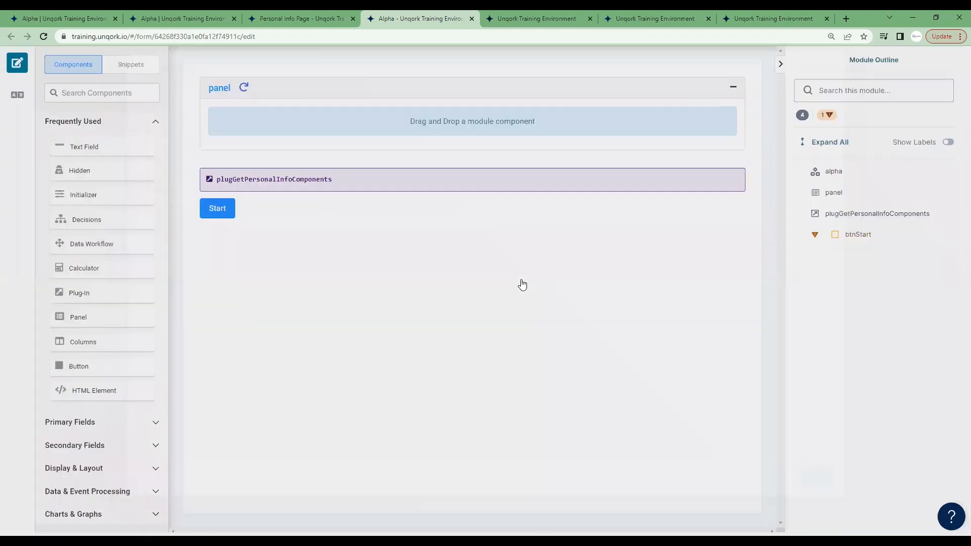
scroll(506, 405, "down", 6)
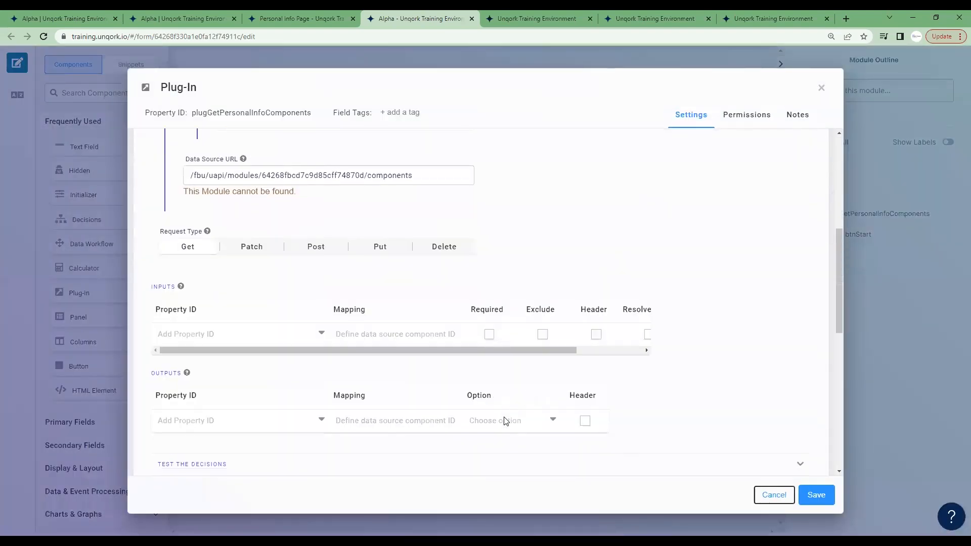
left_click(529, 372)
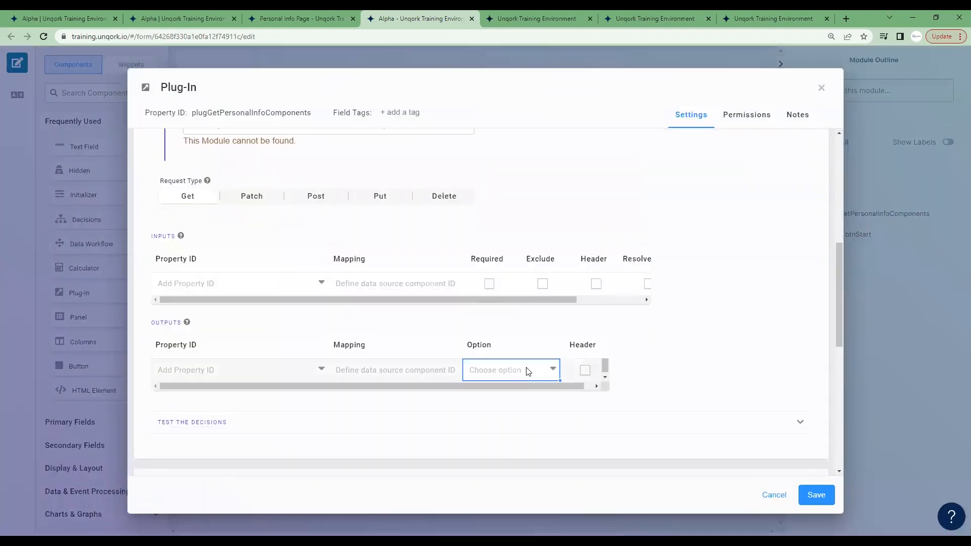
left_click(553, 371)
scroll(554, 402, "down", 2)
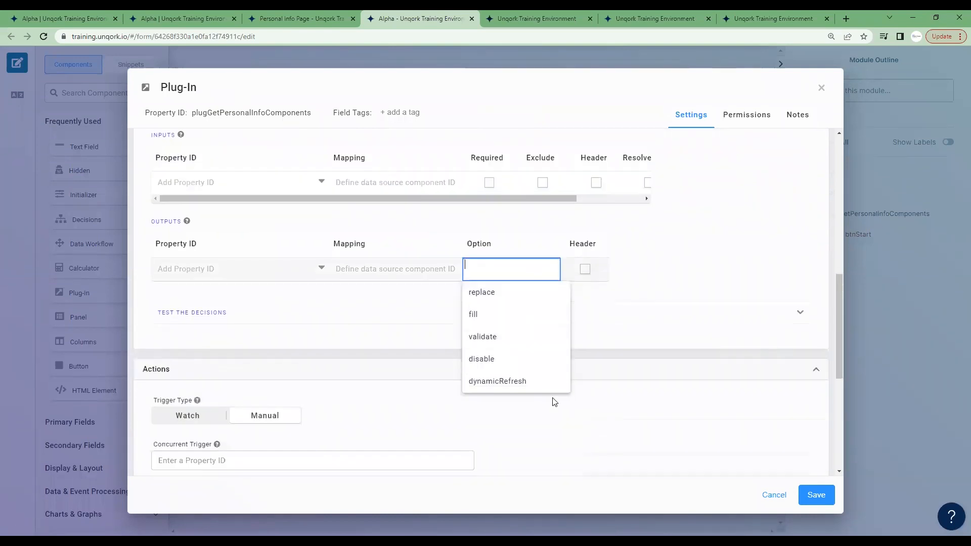
left_click(503, 386)
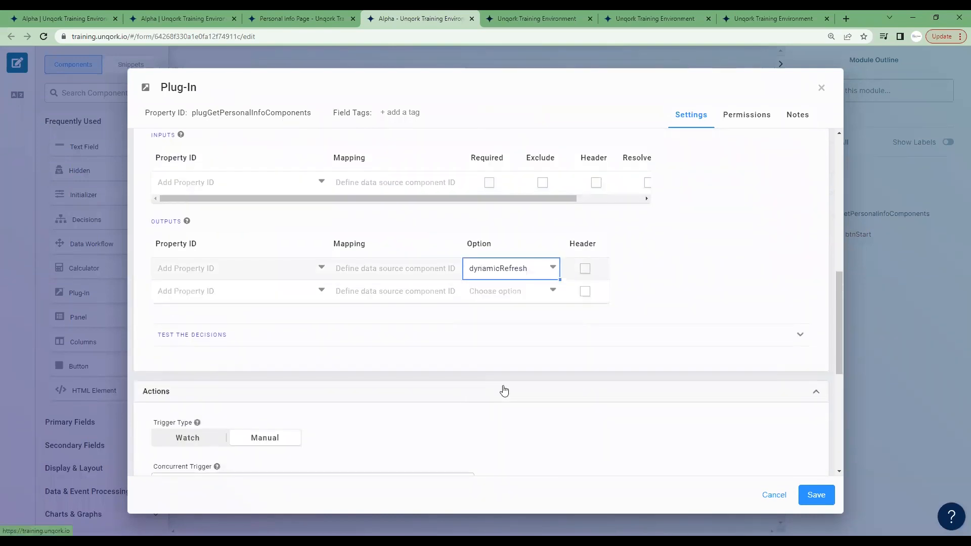
left_click(377, 274)
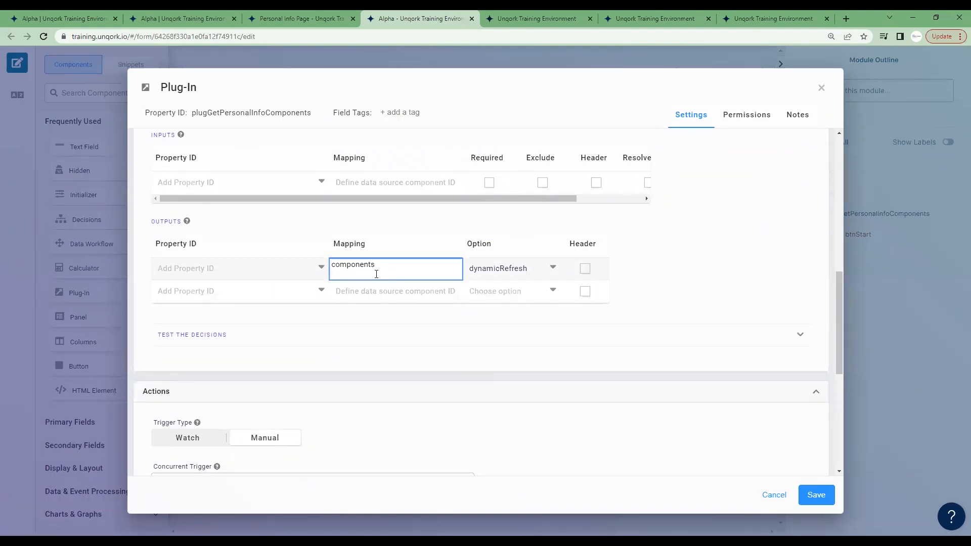
left_click(419, 246)
Inspect the first element of the components response in the Alpha preview's network inspector.
left_click(551, 16)
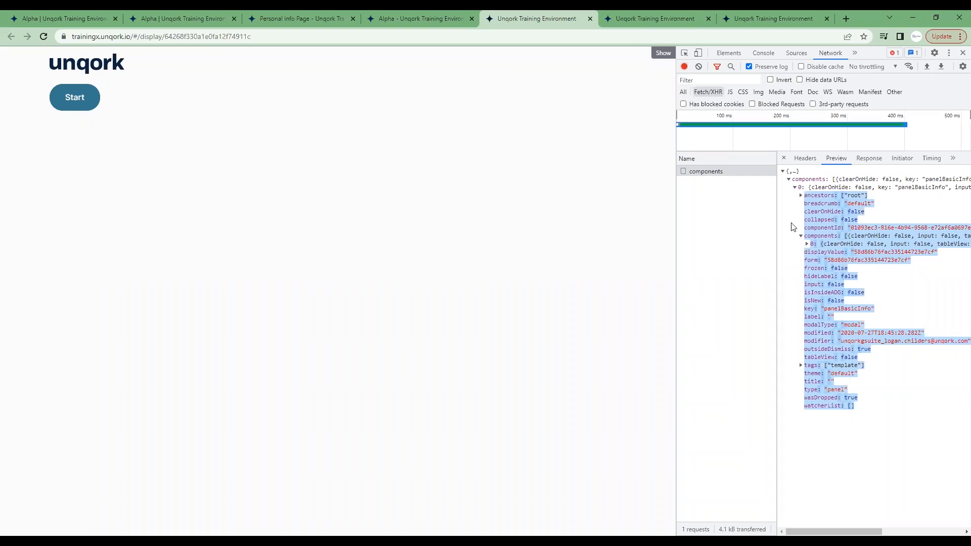
left_click(795, 187)
left_click(795, 187)
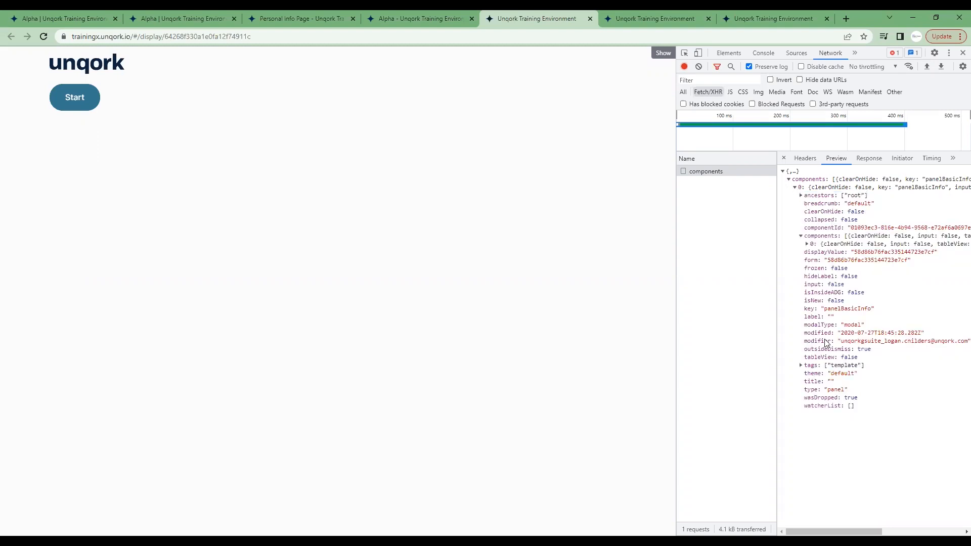
Set the Property ID of the plug-in's components output row to panel in the Alpha module and save the plug-in.
left_click(419, 21)
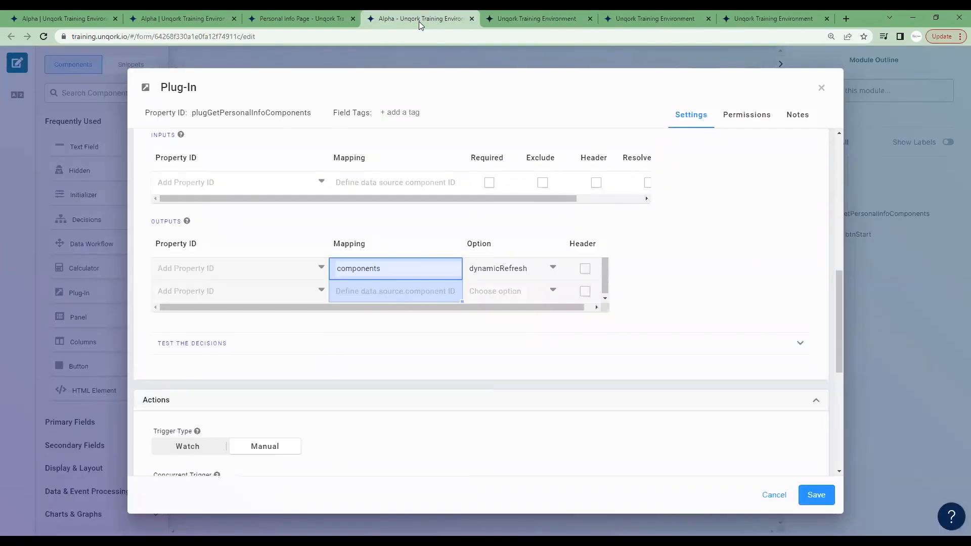
double_click(377, 263)
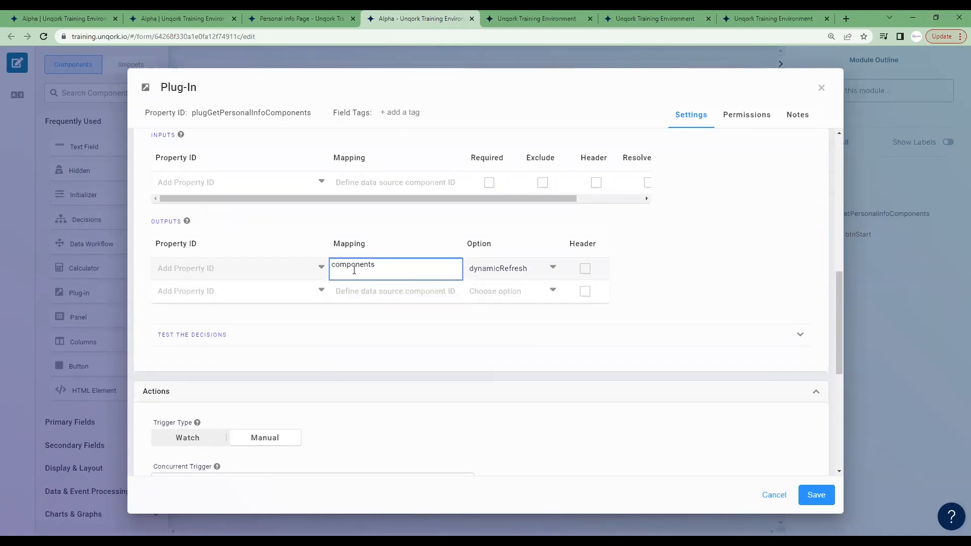
double_click(221, 267)
type("panel")
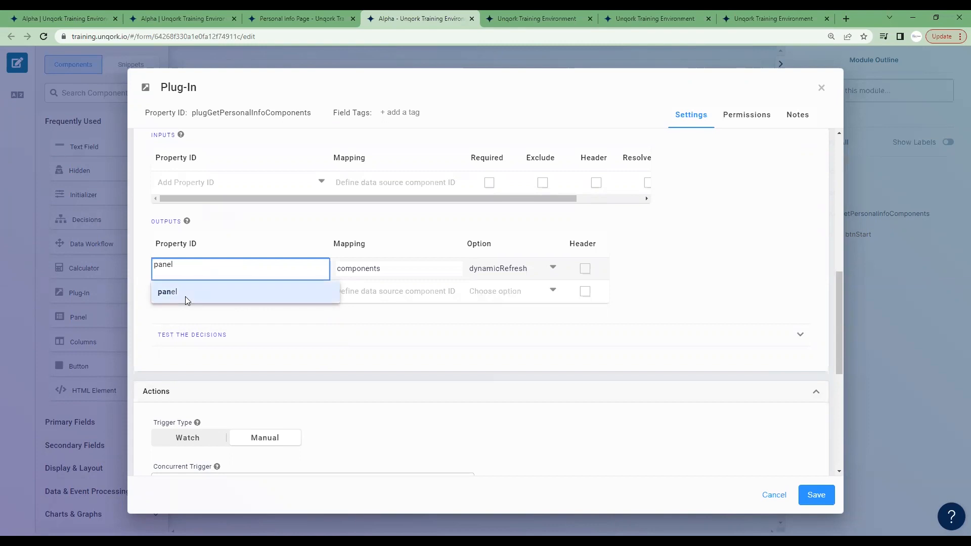
left_click(185, 296)
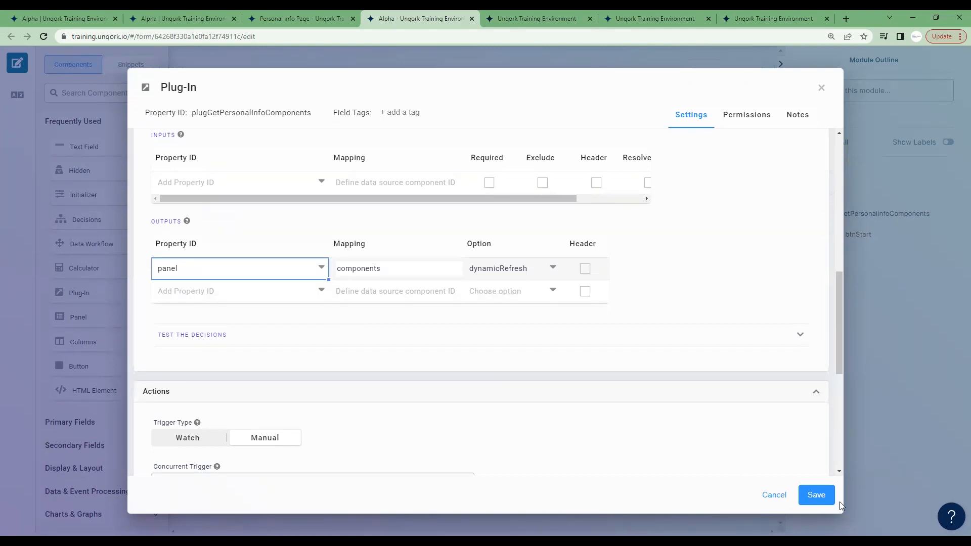
left_click(816, 495)
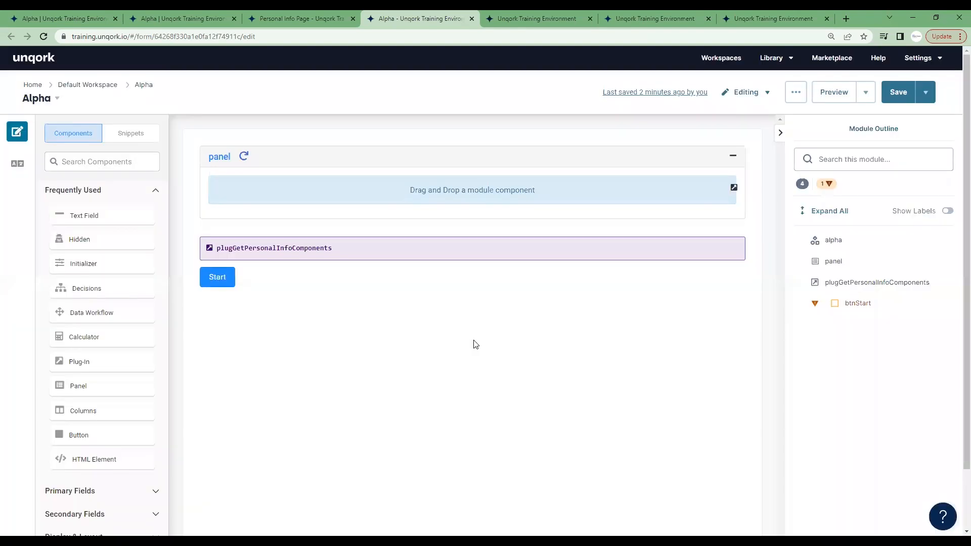
Rename the panel's Property ID to panelDynamicRefreshPersonalInfo and copy the new ID.
left_click(444, 153)
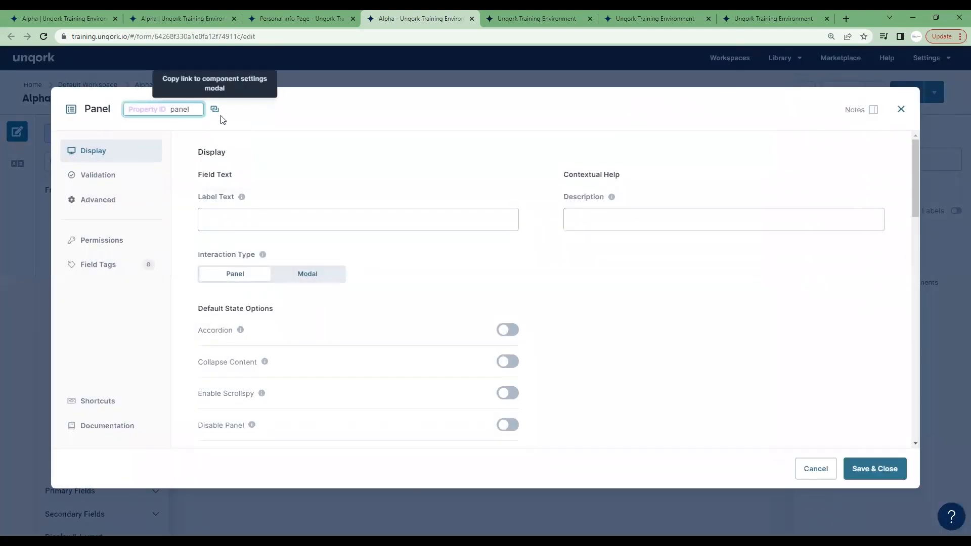
type("DynamicRefreshP")
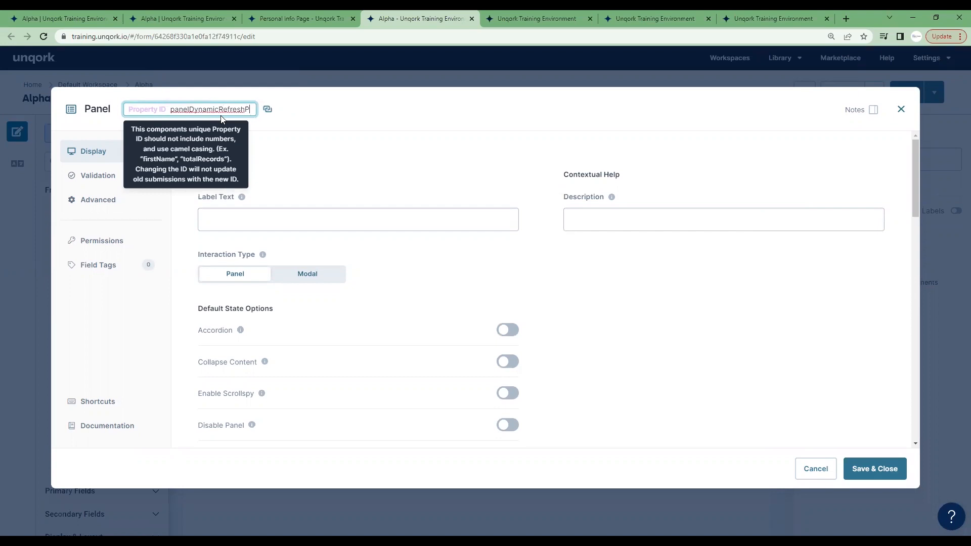
type("ersonalInfo")
key("ctrl+a")
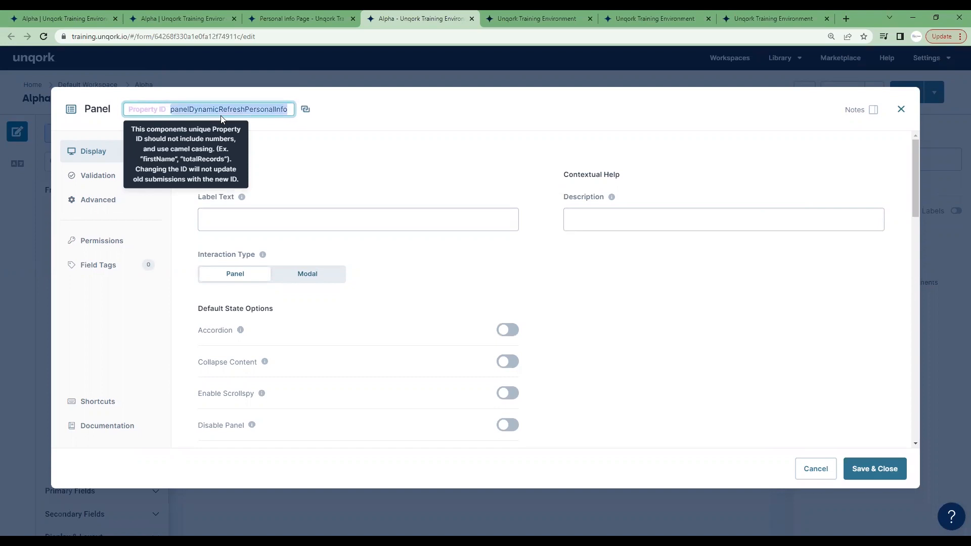
left_click(261, 216)
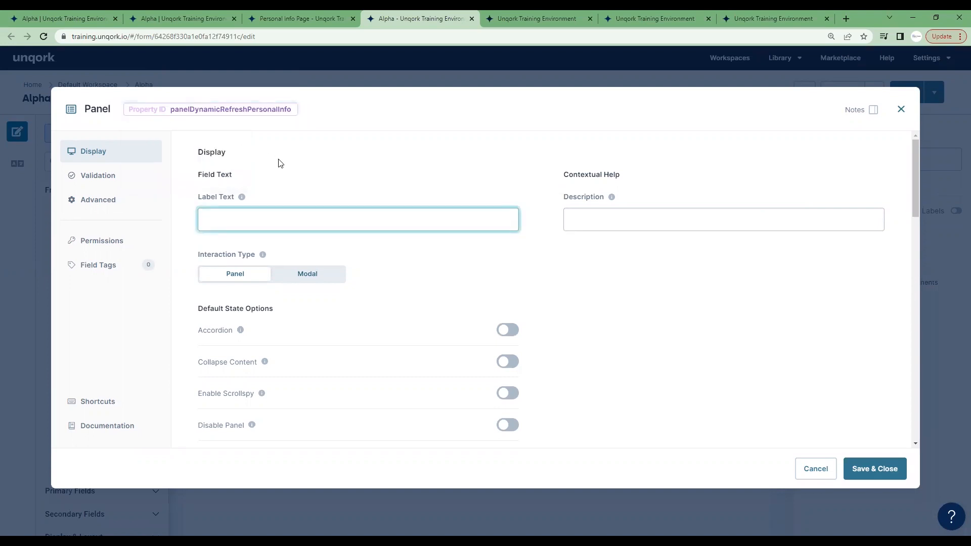
Review the panel's dynamic refresh options and save the panel settings.
scroll(650, 274, "down", 3)
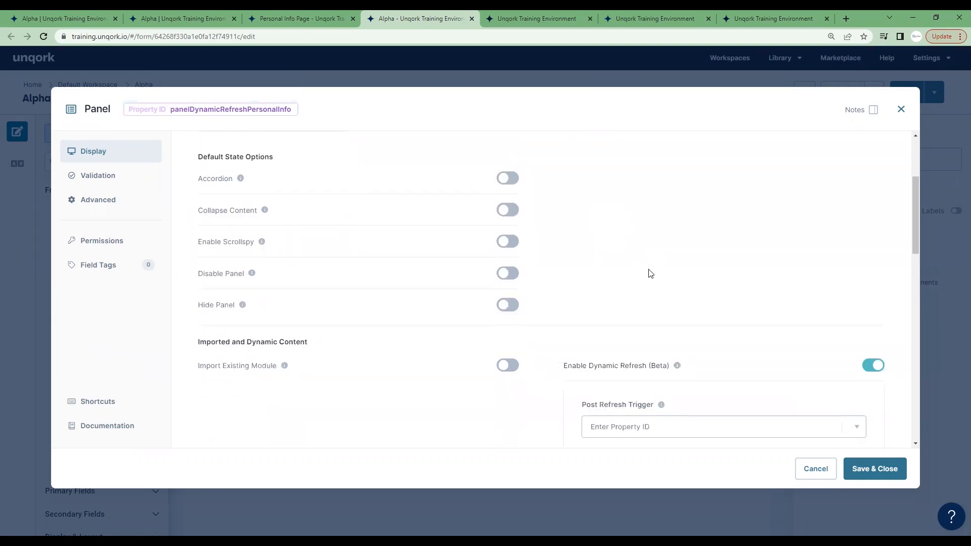
scroll(668, 277, "down", 2)
scroll(799, 355, "down", 2)
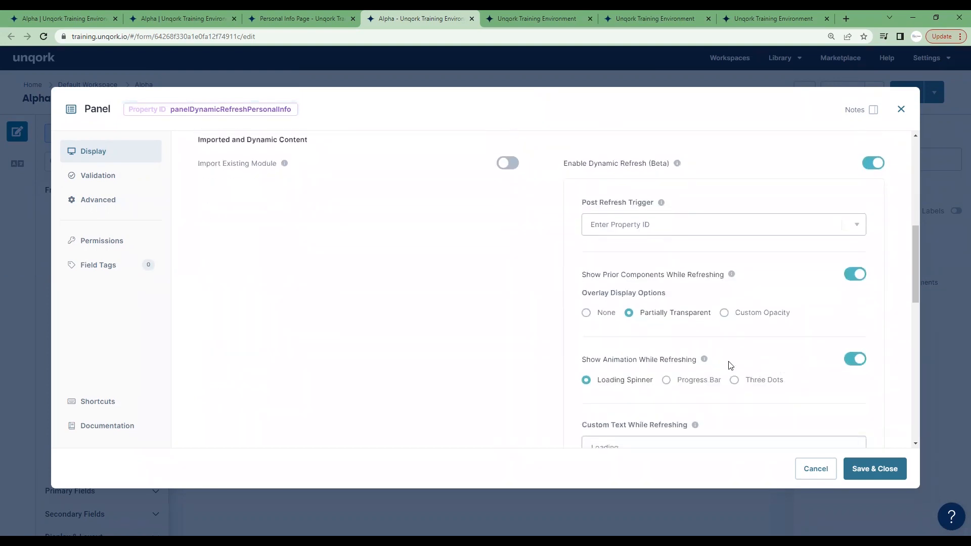
scroll(740, 341, "down", 1)
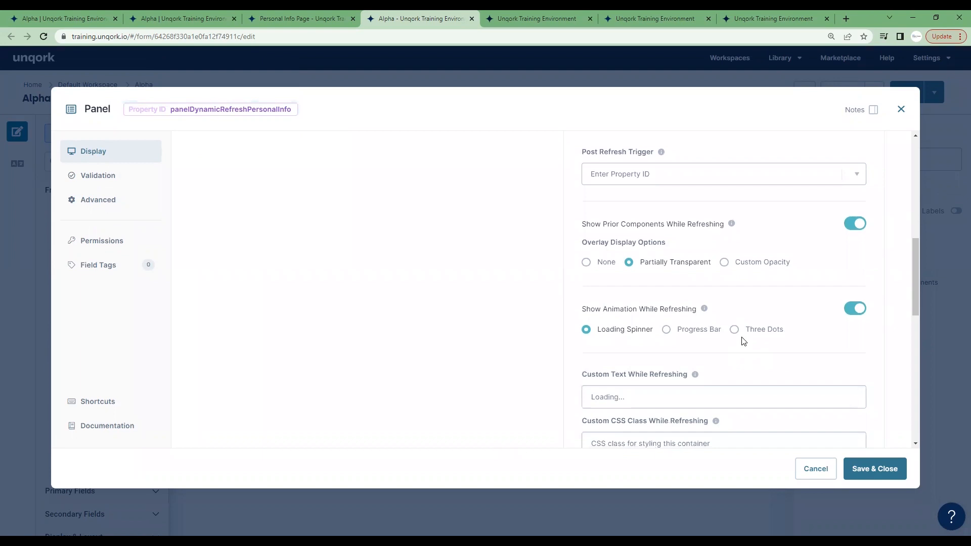
scroll(728, 340, "up", 3)
left_click(884, 469)
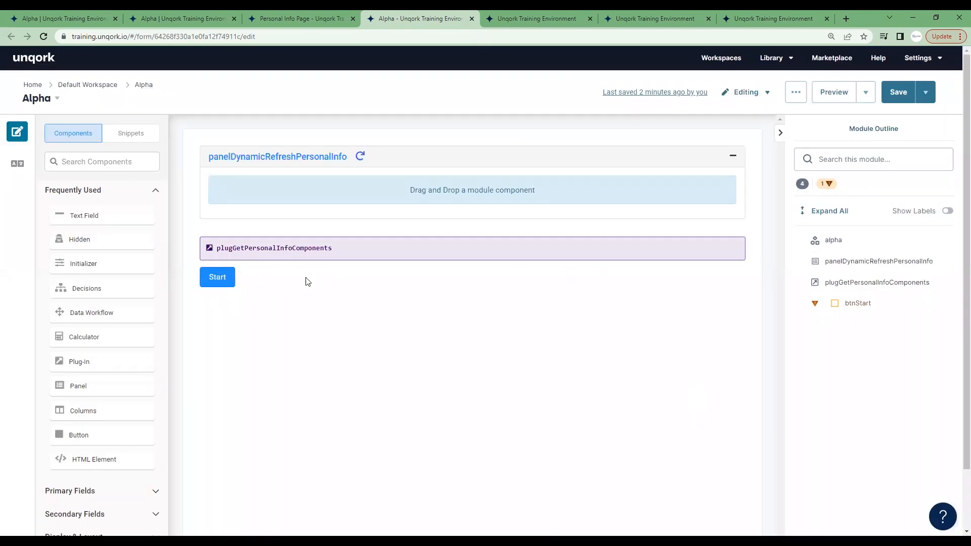
Set the plug-in's components output Property ID to panelDynamicRefreshPersonalInfo and save the plug-in.
left_click(444, 243)
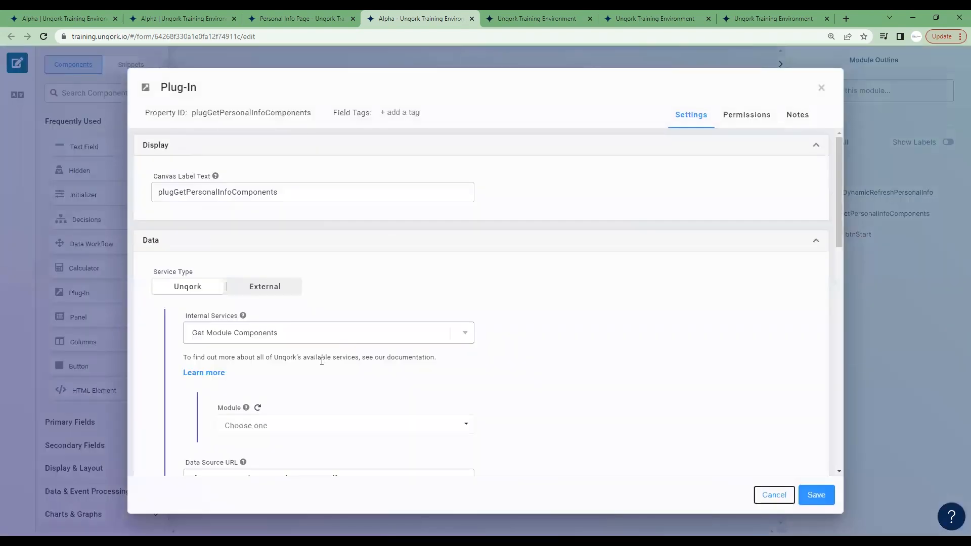
scroll(322, 361, "down", 8)
double_click(233, 323)
type("panelDynamicRefreshPersonalInfo")
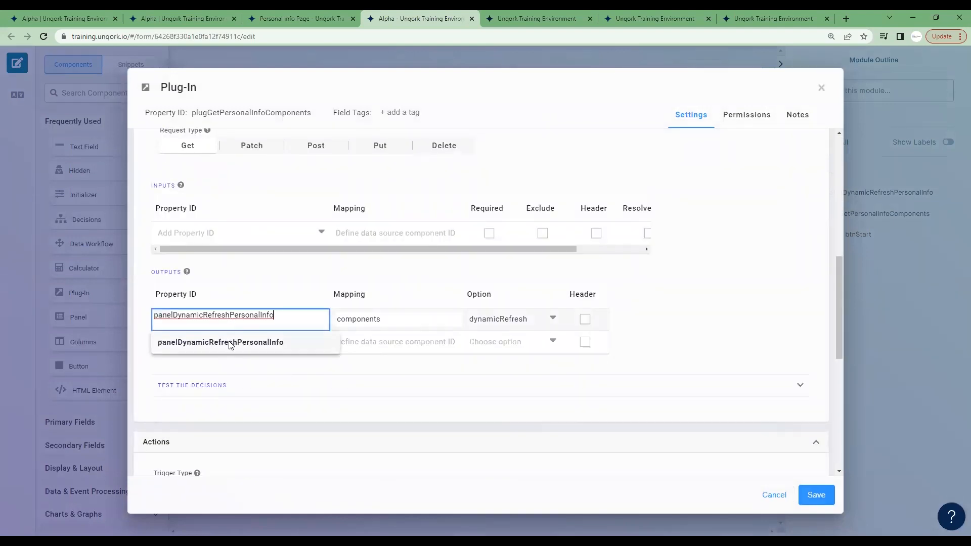
left_click(230, 343)
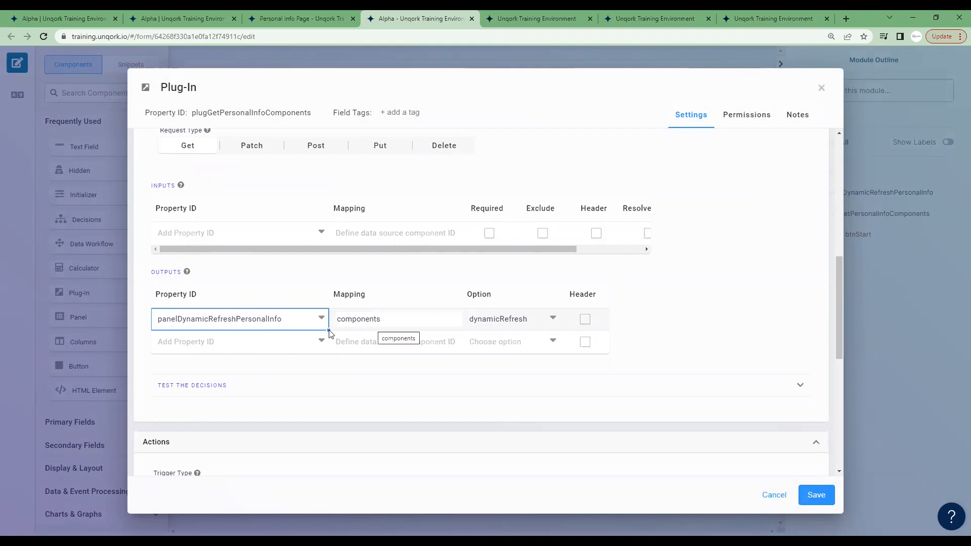
left_click(287, 15)
left_click(422, 14)
left_click(816, 495)
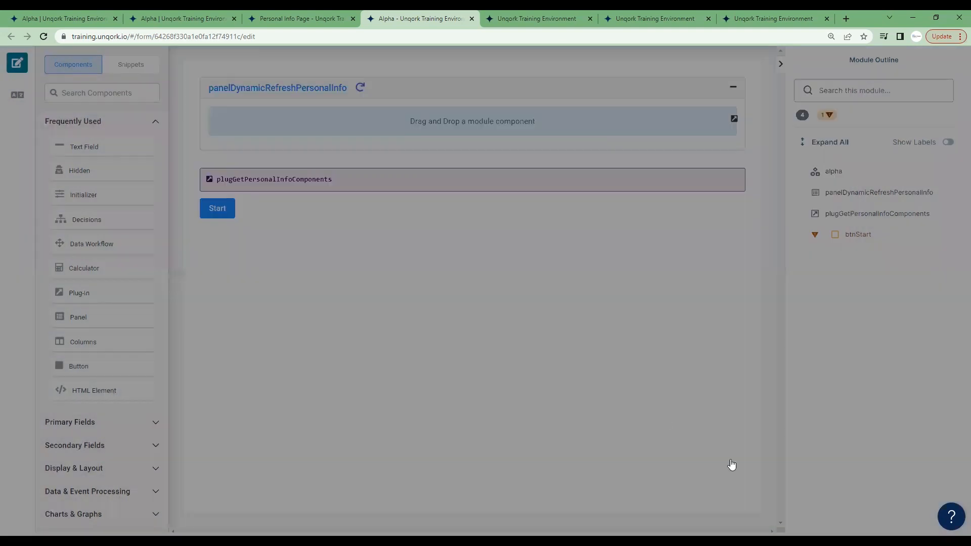
Save the Alpha module and run the Start button in its reloaded preview with a cleared network log.
left_click(889, 94)
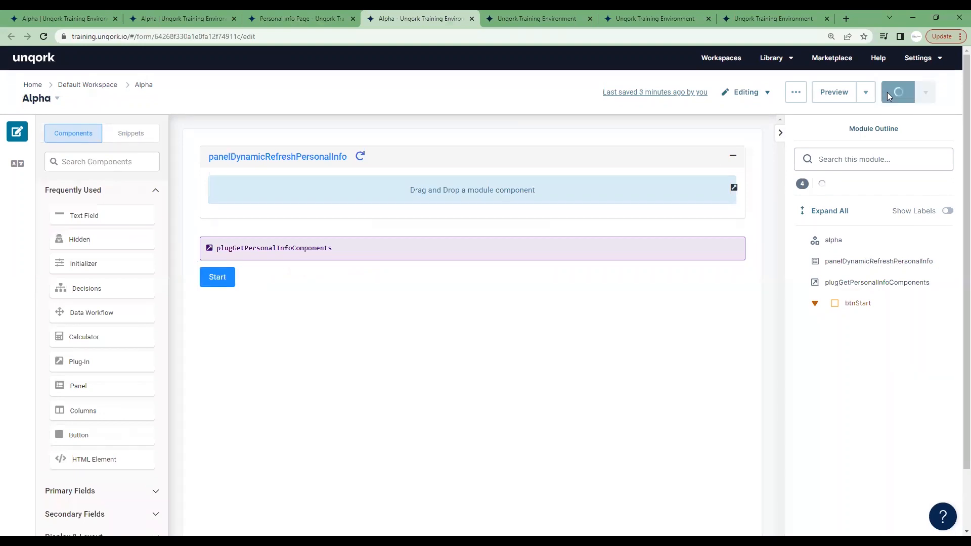
left_click(559, 19)
key("ctrl+r")
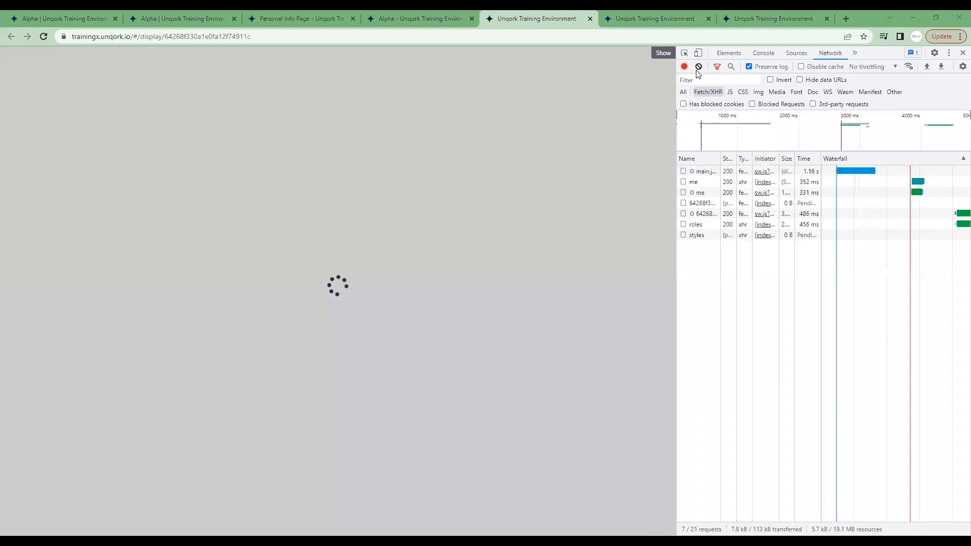
left_click(699, 66)
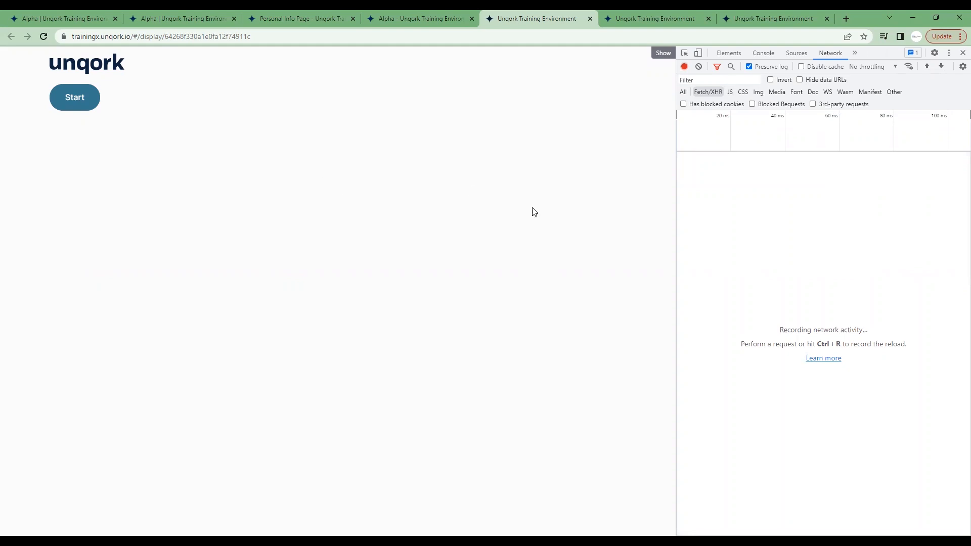
left_click(94, 106)
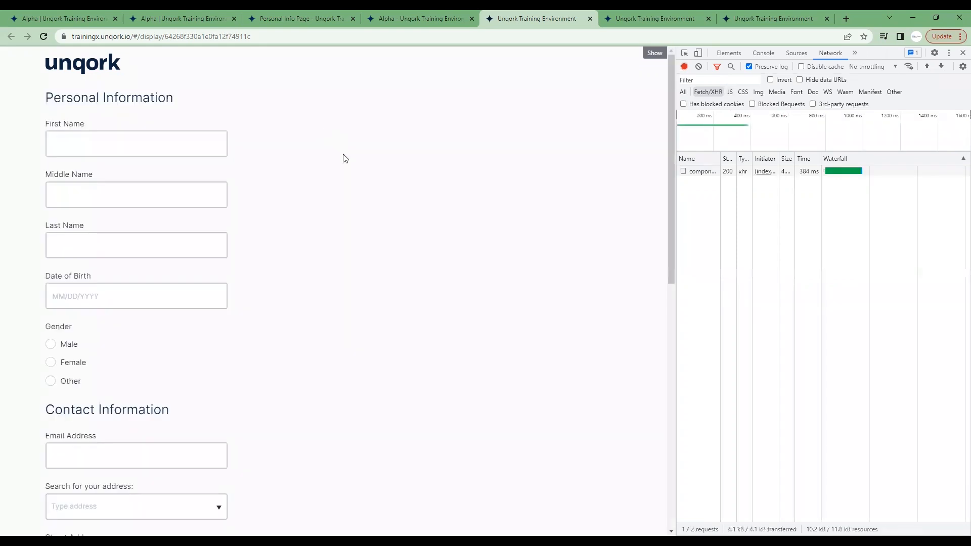
Examine the form loaded in the preview, from Personal Information through Contact Information to Employment Information.
scroll(284, 349, "down", 2)
scroll(219, 312, "up", 2)
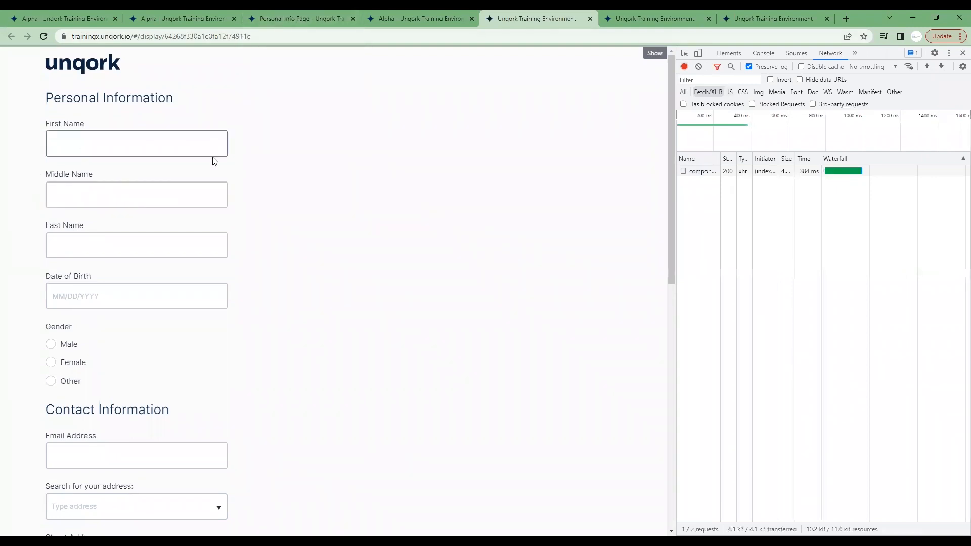
scroll(371, 265, "down", 3)
scroll(265, 335, "down", 7)
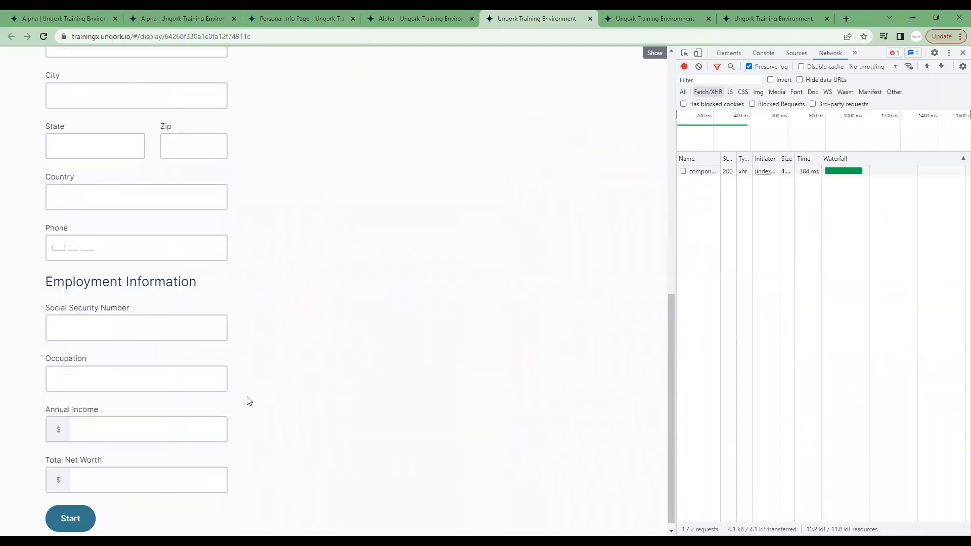
scroll(248, 399, "up", 4)
scroll(249, 400, "up", 4)
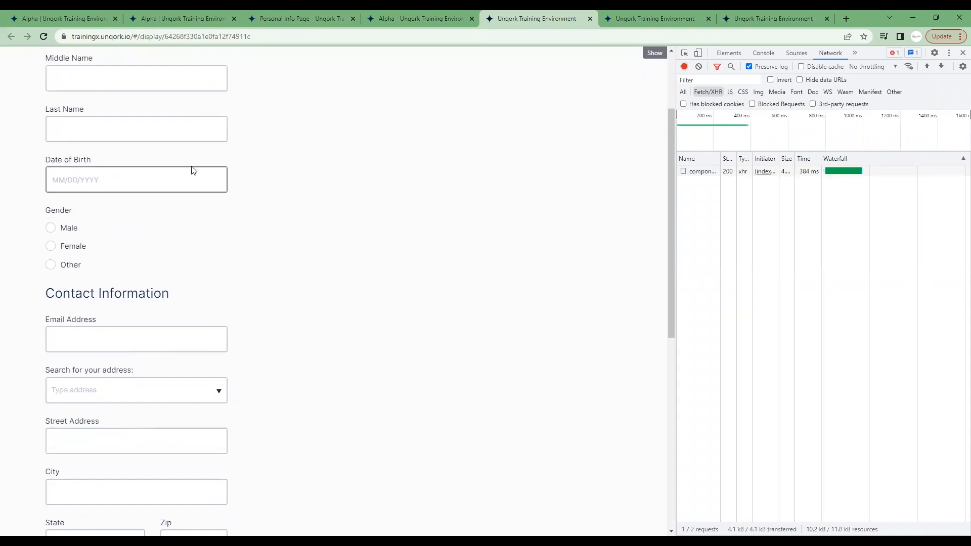
scroll(346, 258, "up", 2)
scroll(347, 259, "down", 9)
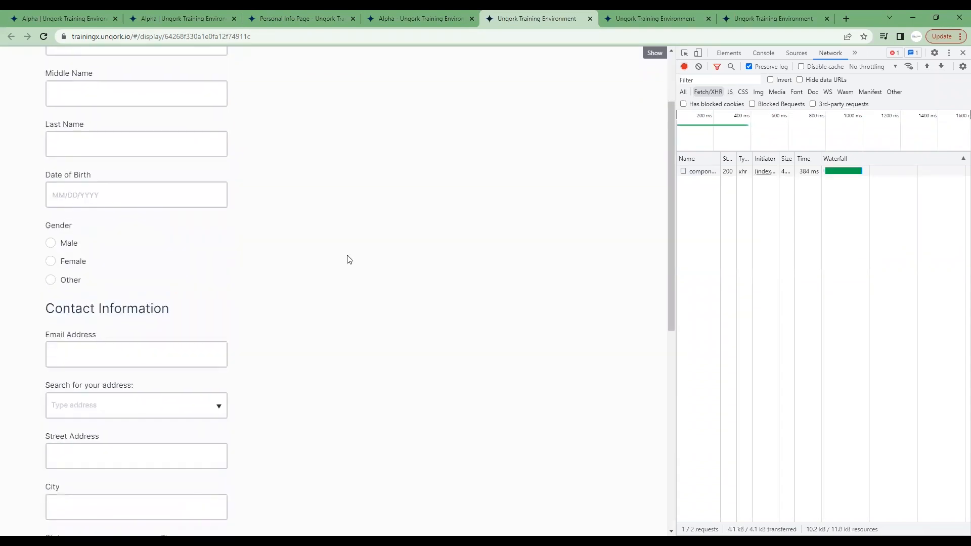
scroll(349, 259, "up", 7)
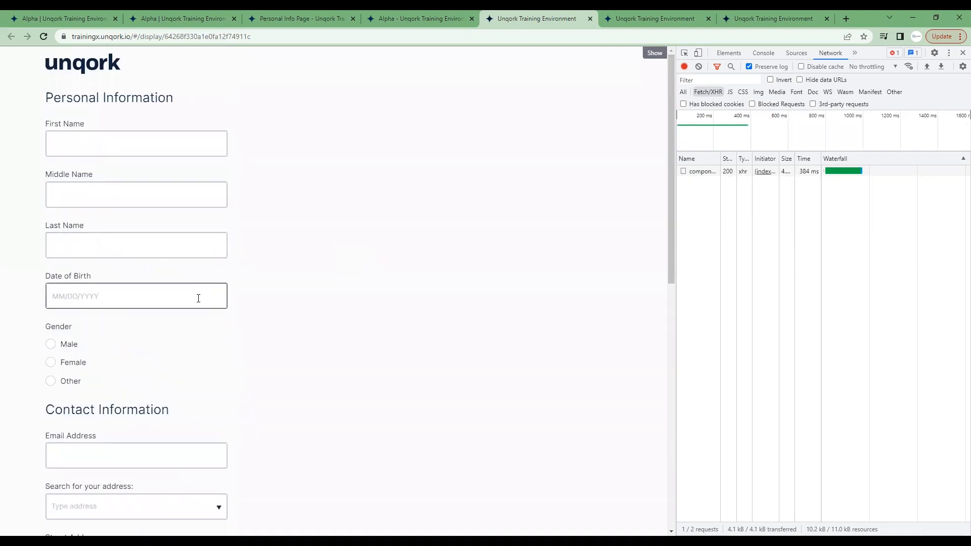
scroll(419, 318, "down", 3)
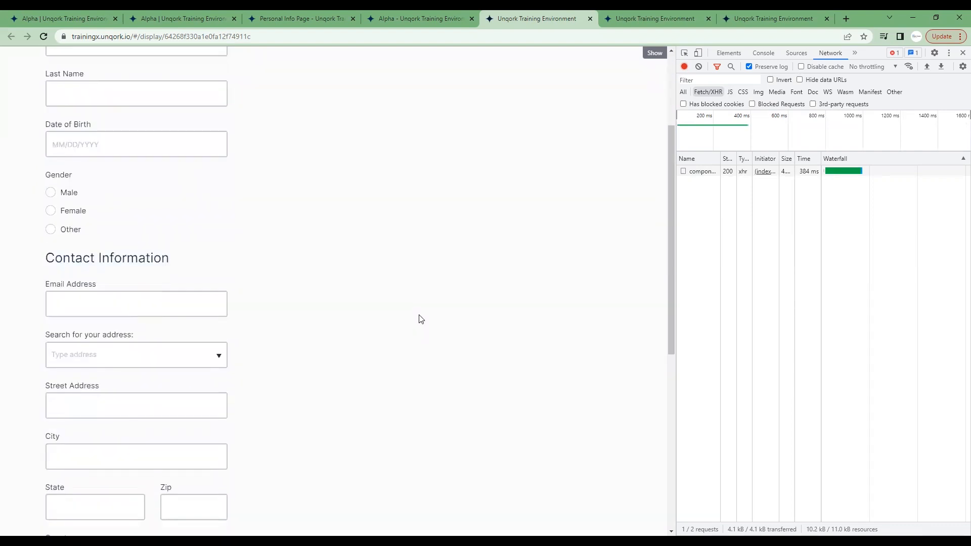
scroll(419, 321, "down", 7)
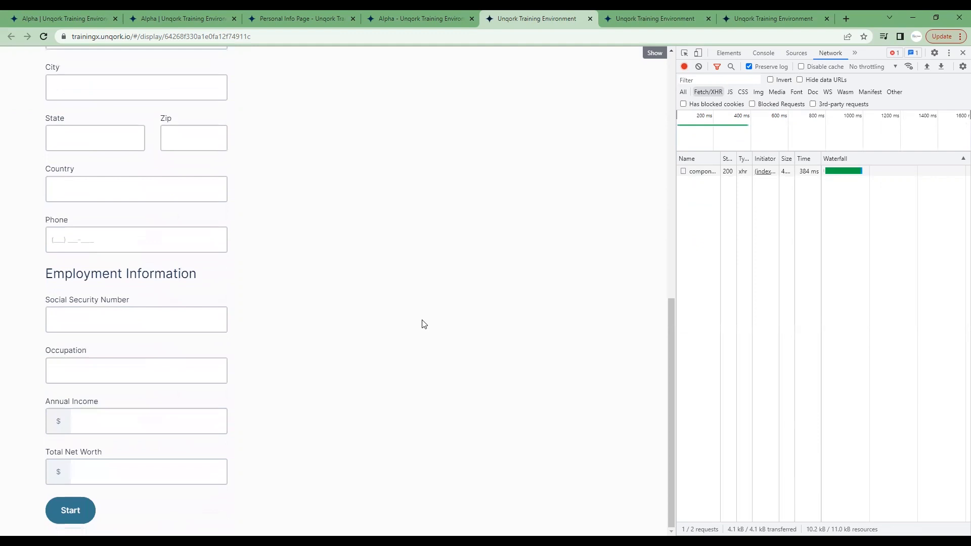
scroll(423, 324, "up", 2)
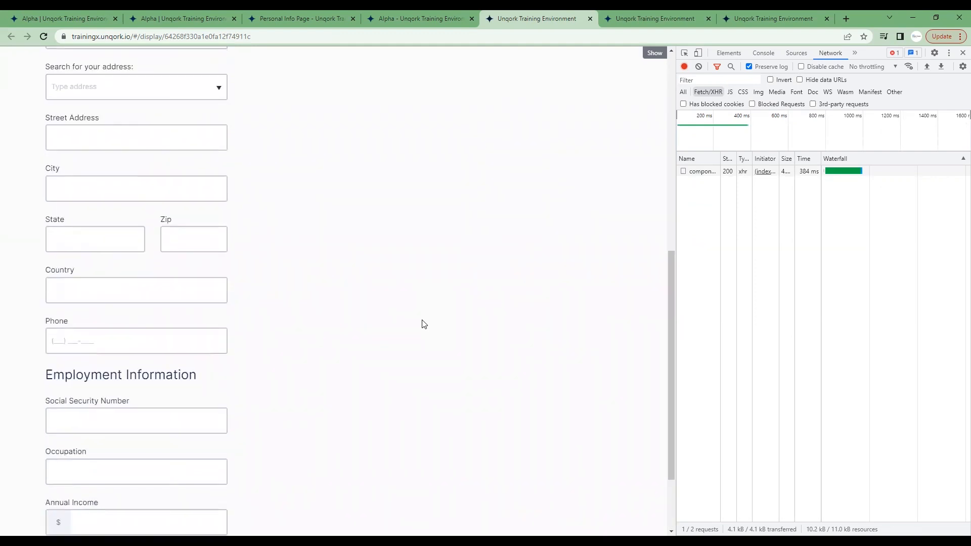
scroll(423, 323, "up", 3)
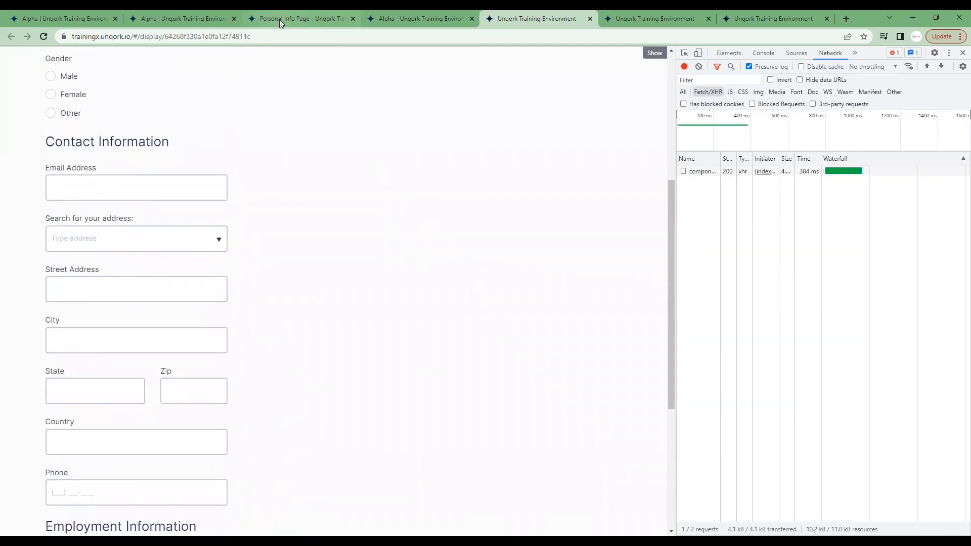
scroll(314, 161, "up", 4)
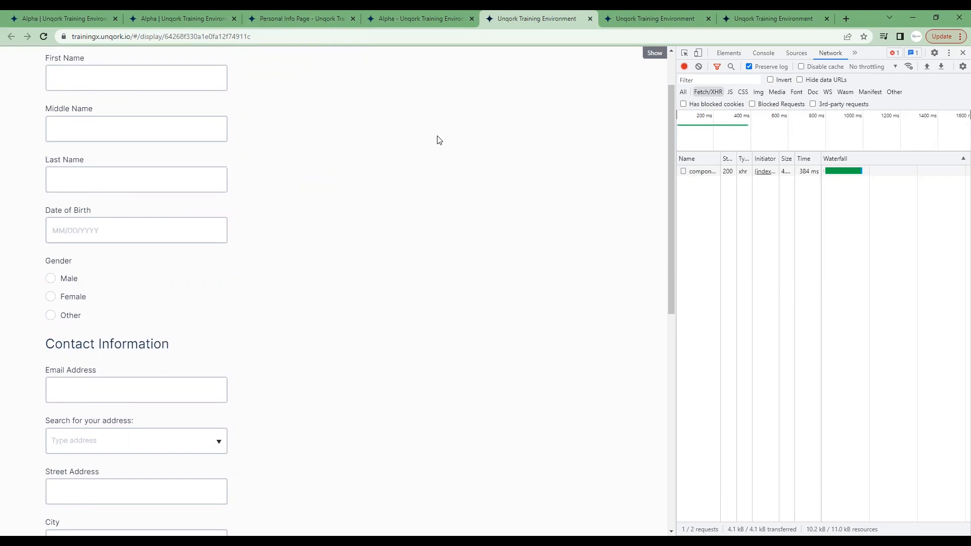
Compare the Alpha module's panel and plug-in layout with the form loaded in its preview.
left_click(425, 14)
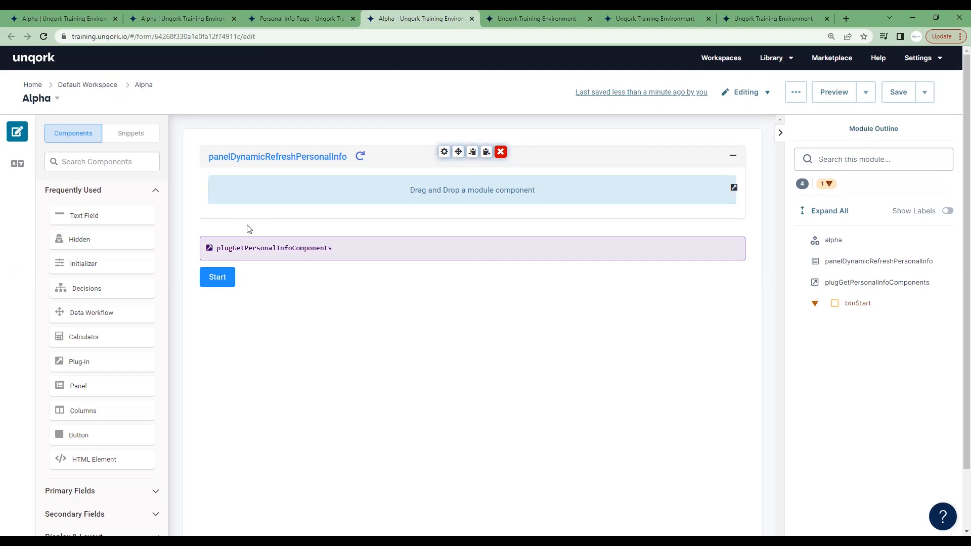
left_click(504, 23)
left_click(449, 15)
left_click(526, 11)
scroll(229, 284, "up", 2)
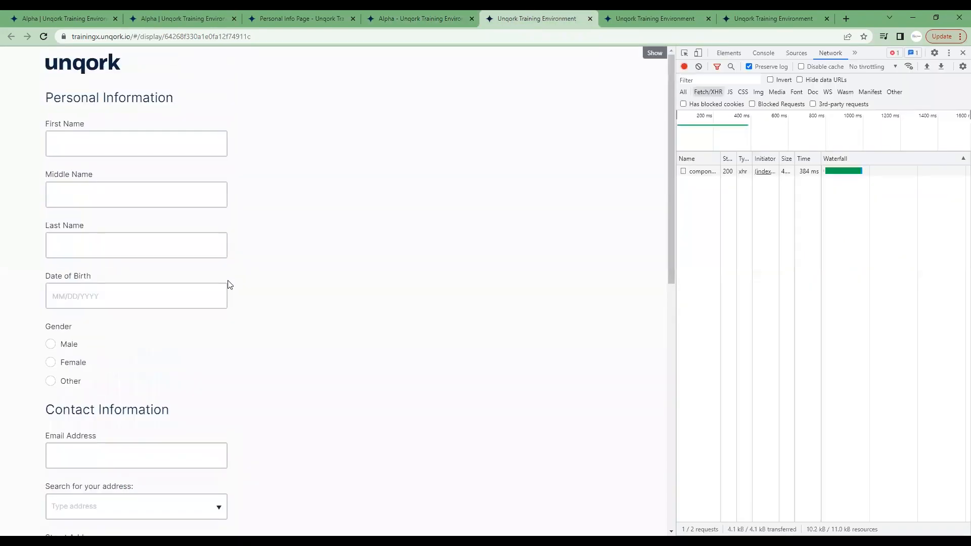
Review every field of the form loaded in the preview, from First Name down to Total Net Worth and the Start button.
scroll(229, 284, "down", 10)
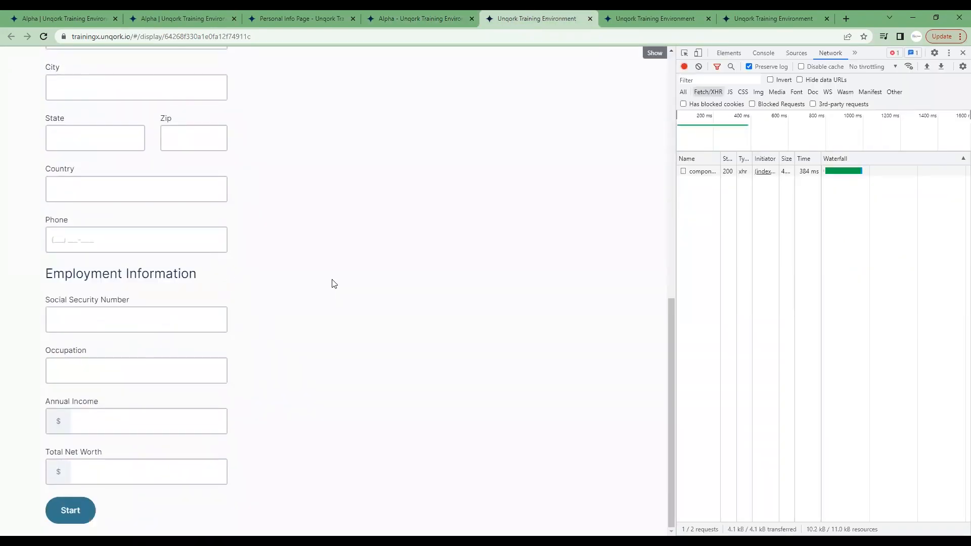
scroll(334, 283, "up", 10)
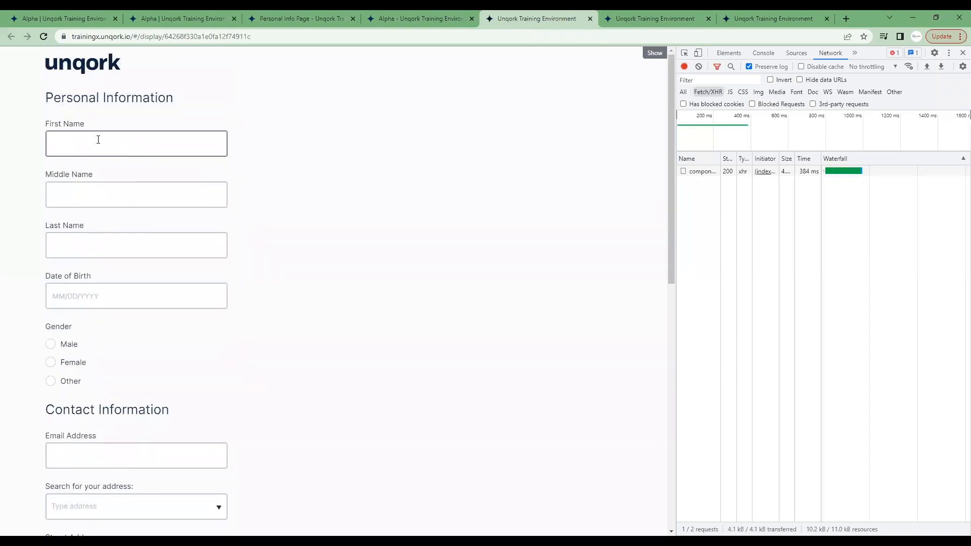
scroll(421, 152, "down", 9)
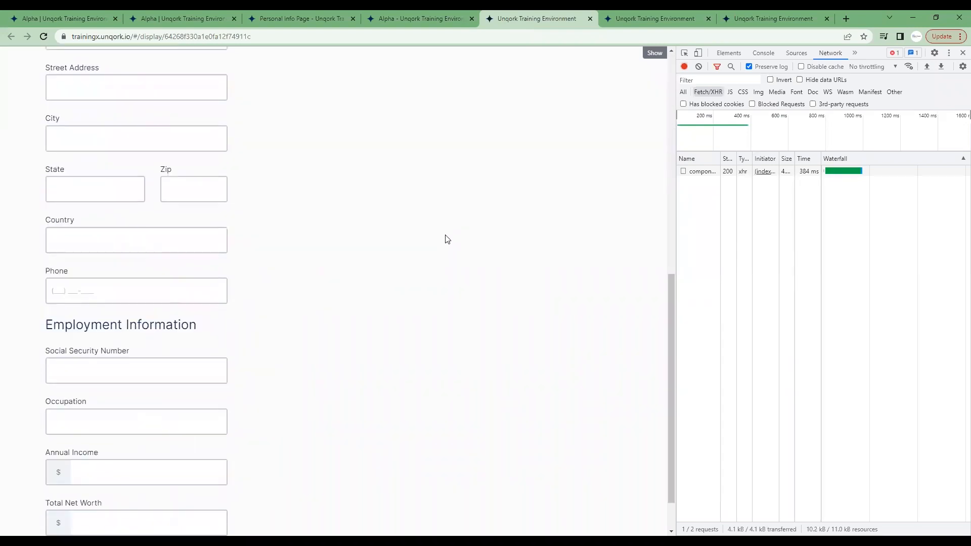
scroll(447, 239, "down", 1)
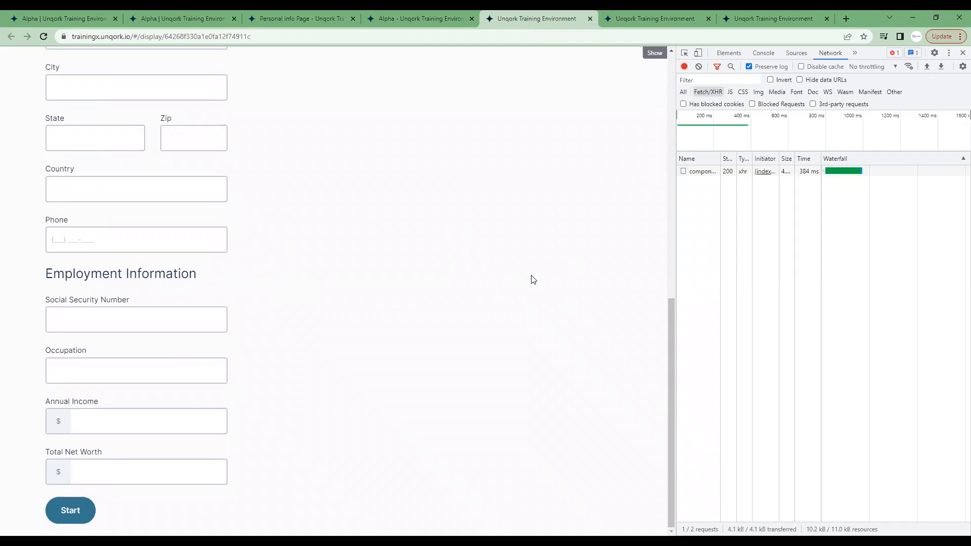
scroll(504, 317, "up", 4)
scroll(506, 317, "up", 4)
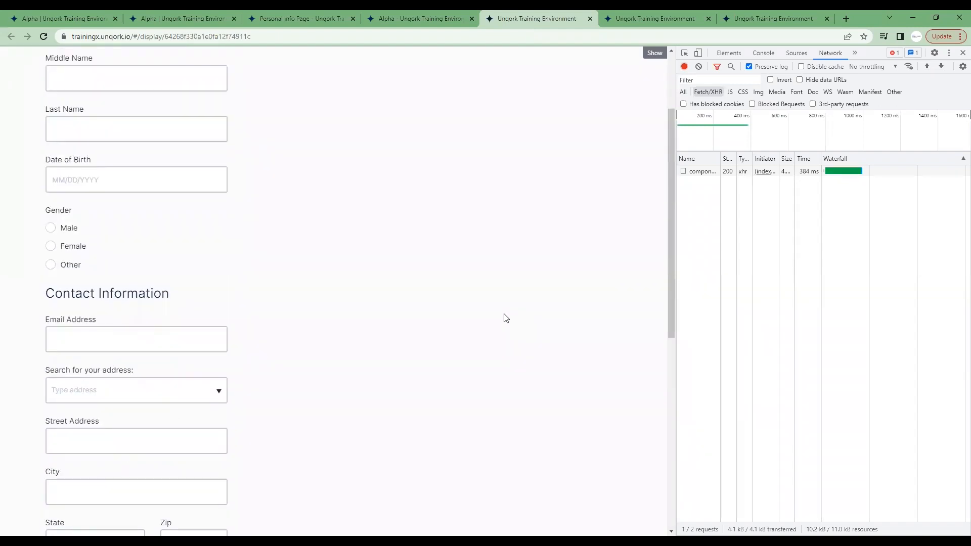
scroll(506, 317, "up", 2)
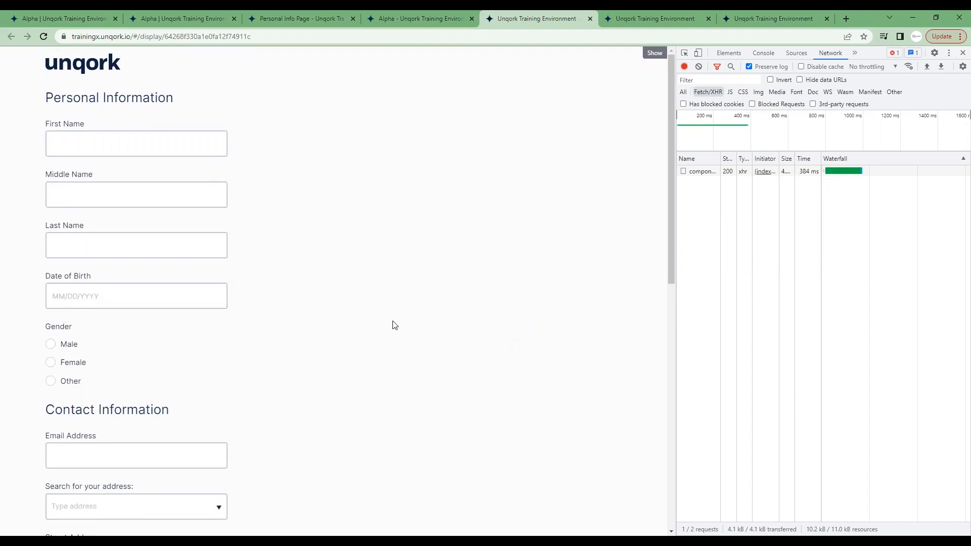
scroll(395, 325, "down", 3)
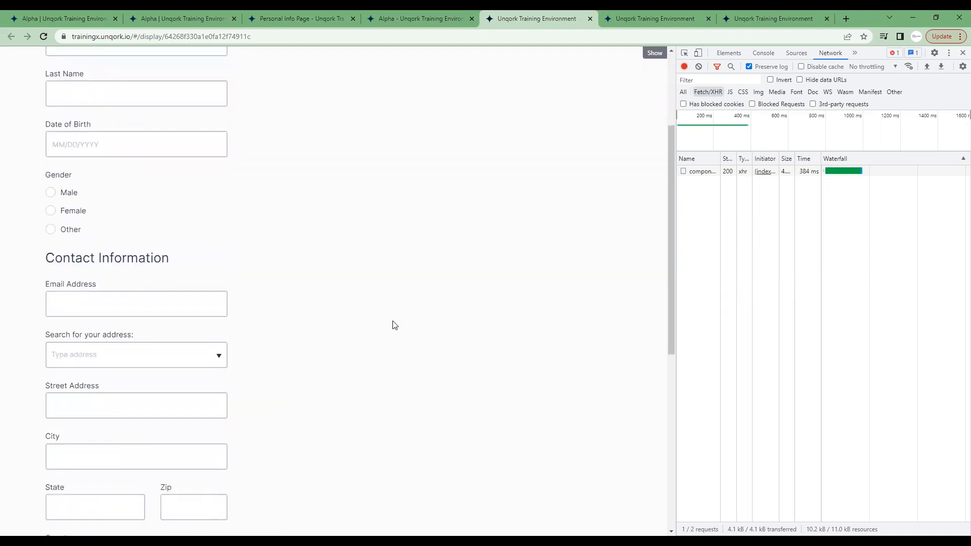
scroll(395, 325, "down", 7)
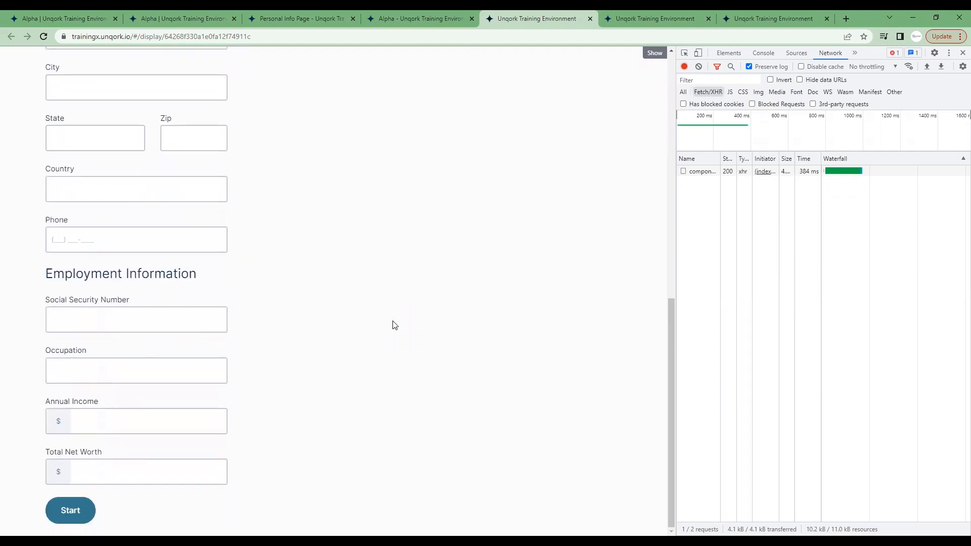
scroll(395, 326, "up", 7)
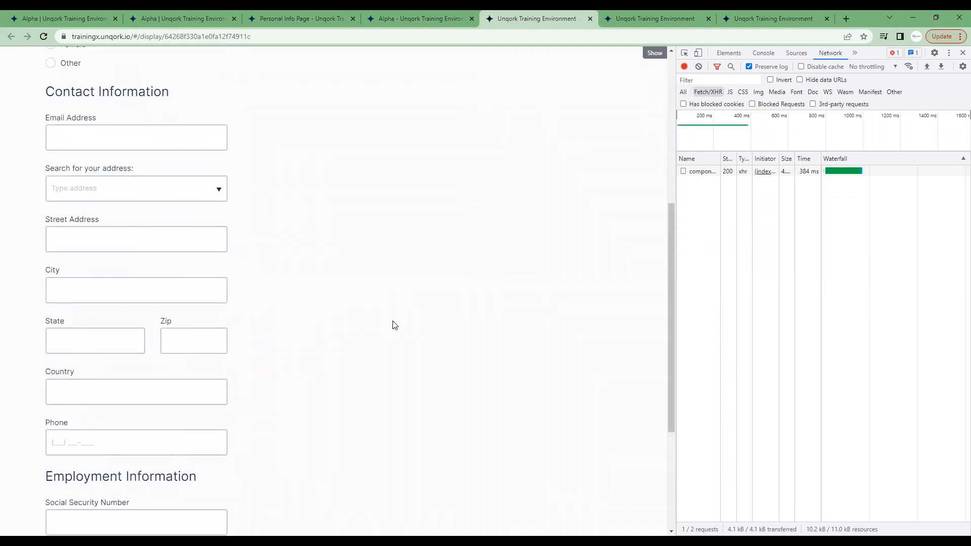
scroll(395, 325, "up", 3)
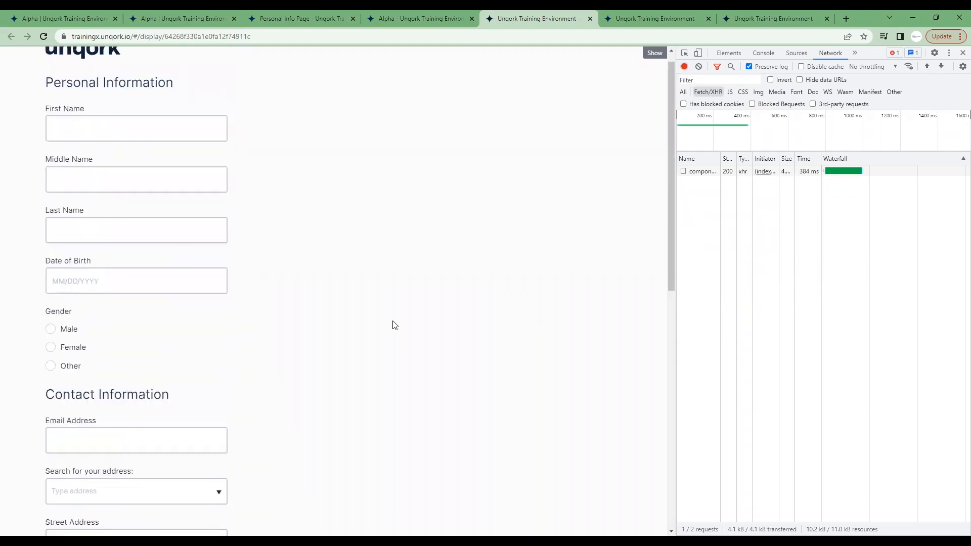
scroll(395, 325, "down", 1)
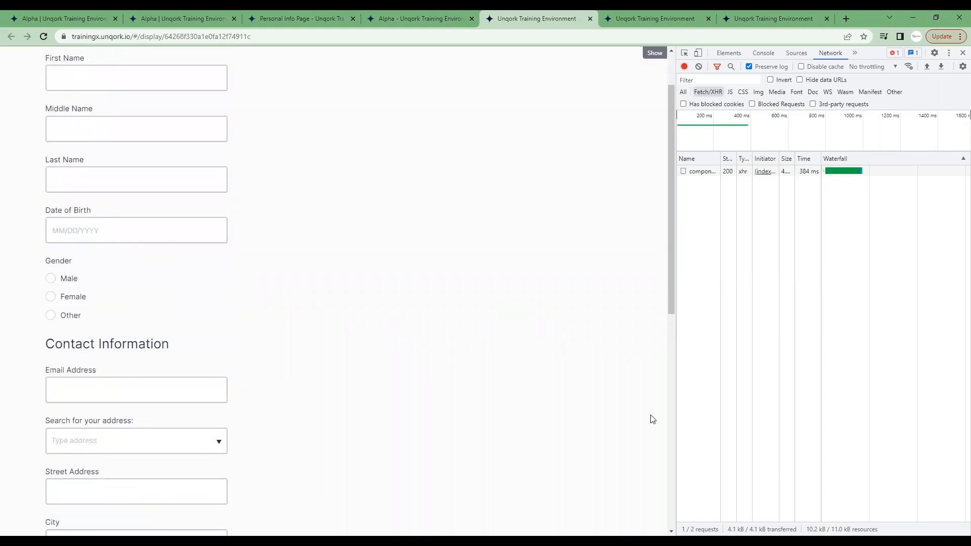